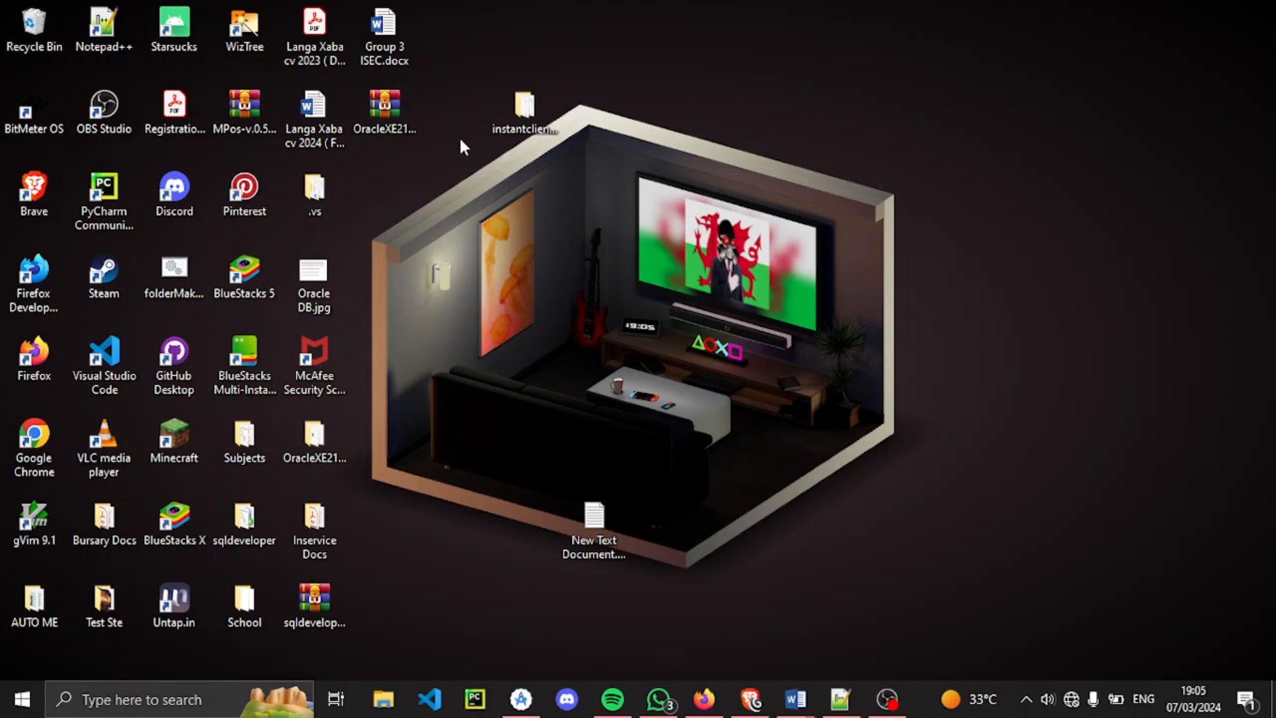
- Select the OracleXE213_Win64.zip archive on the desktop
{"action": "left_click", "coordinate": [392, 114]}
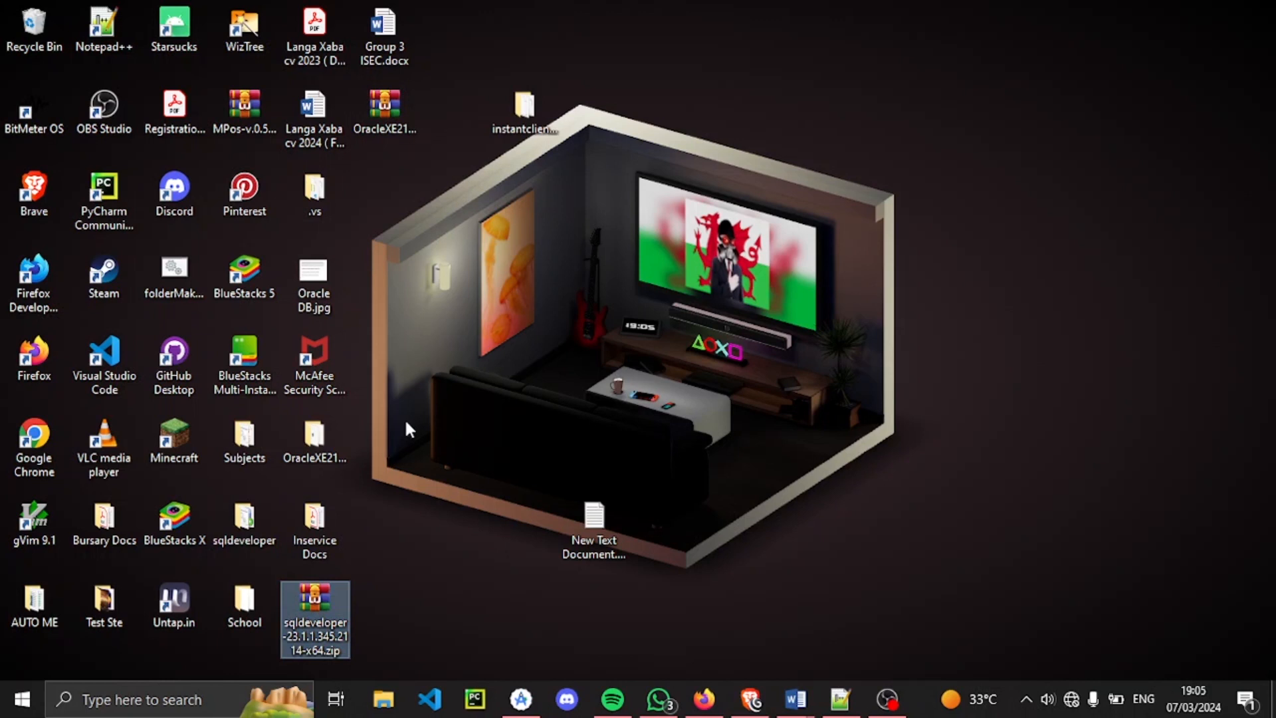
{"action": "left_click", "coordinate": [404, 418]}
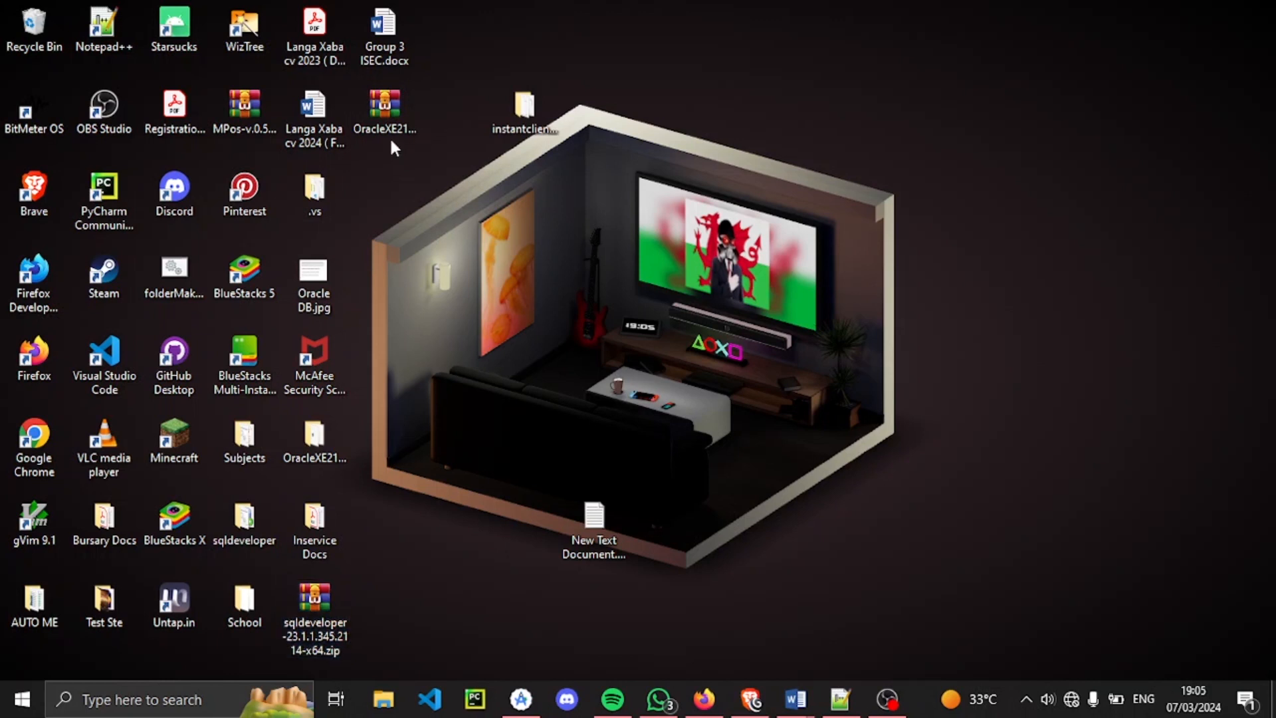
{"action": "left_click", "coordinate": [396, 120]}
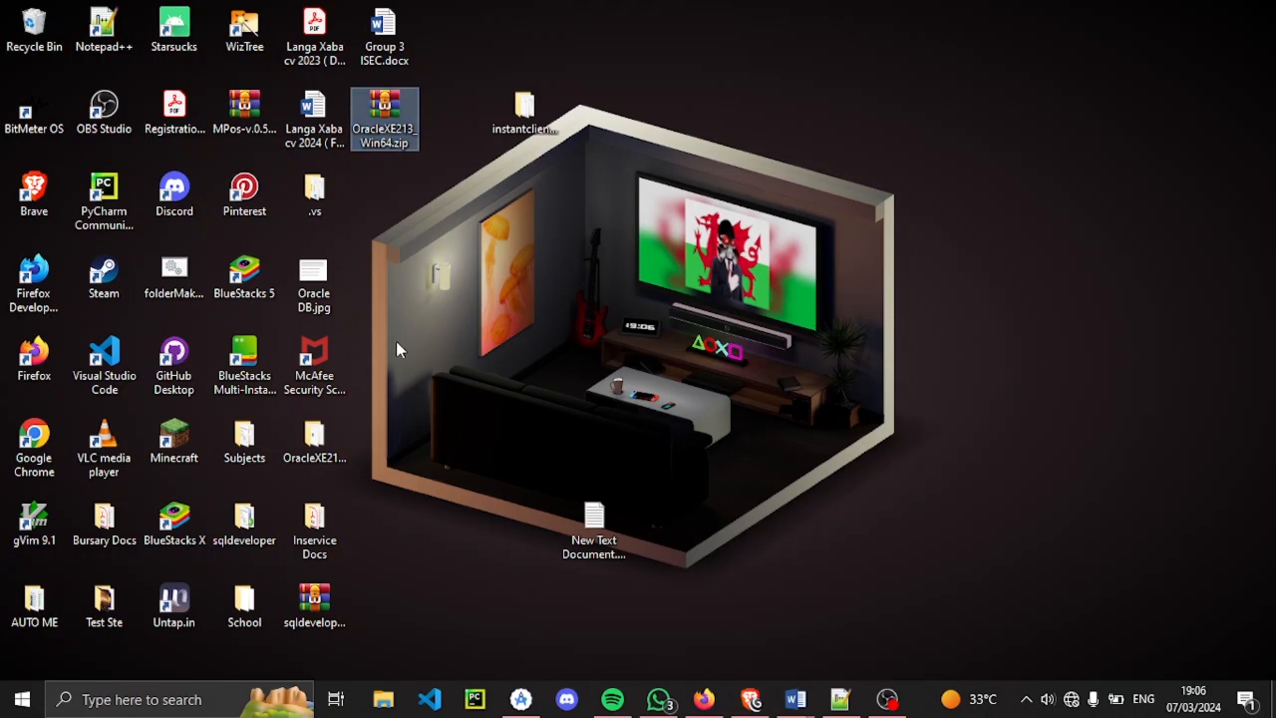
{"action": "double_click", "coordinate": [380, 117]}
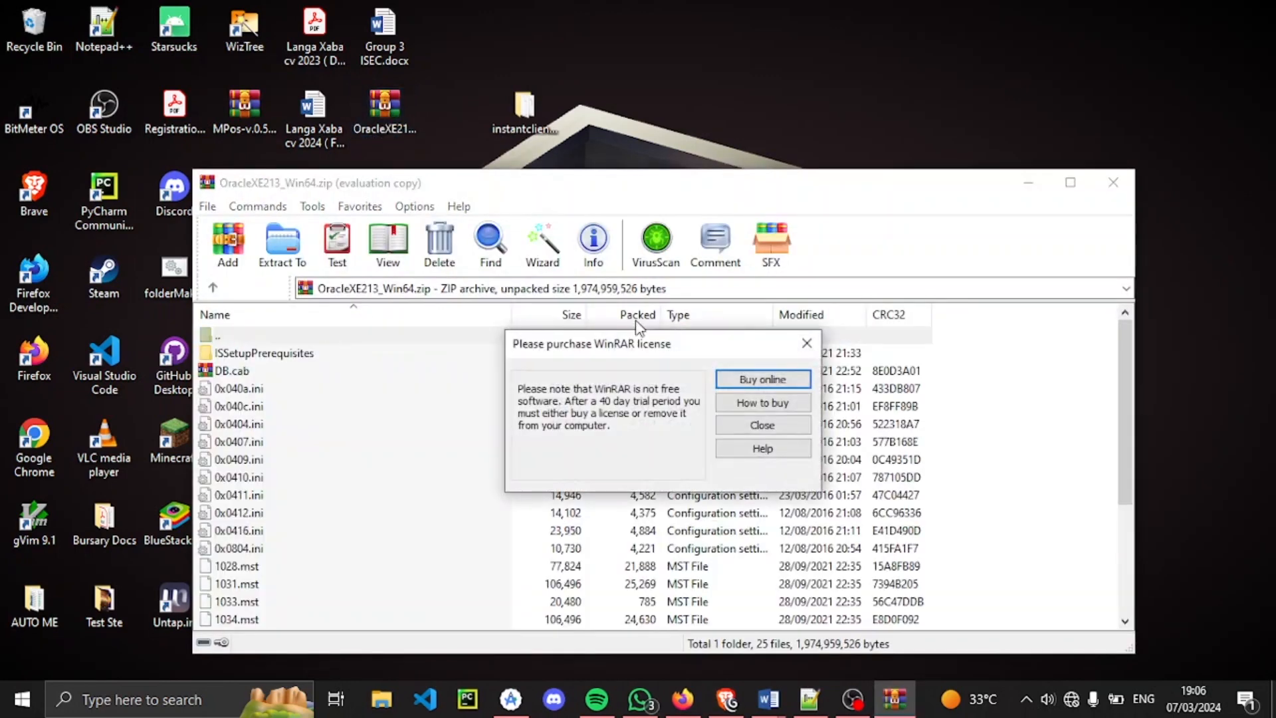
{"action": "left_click", "coordinate": [807, 343]}
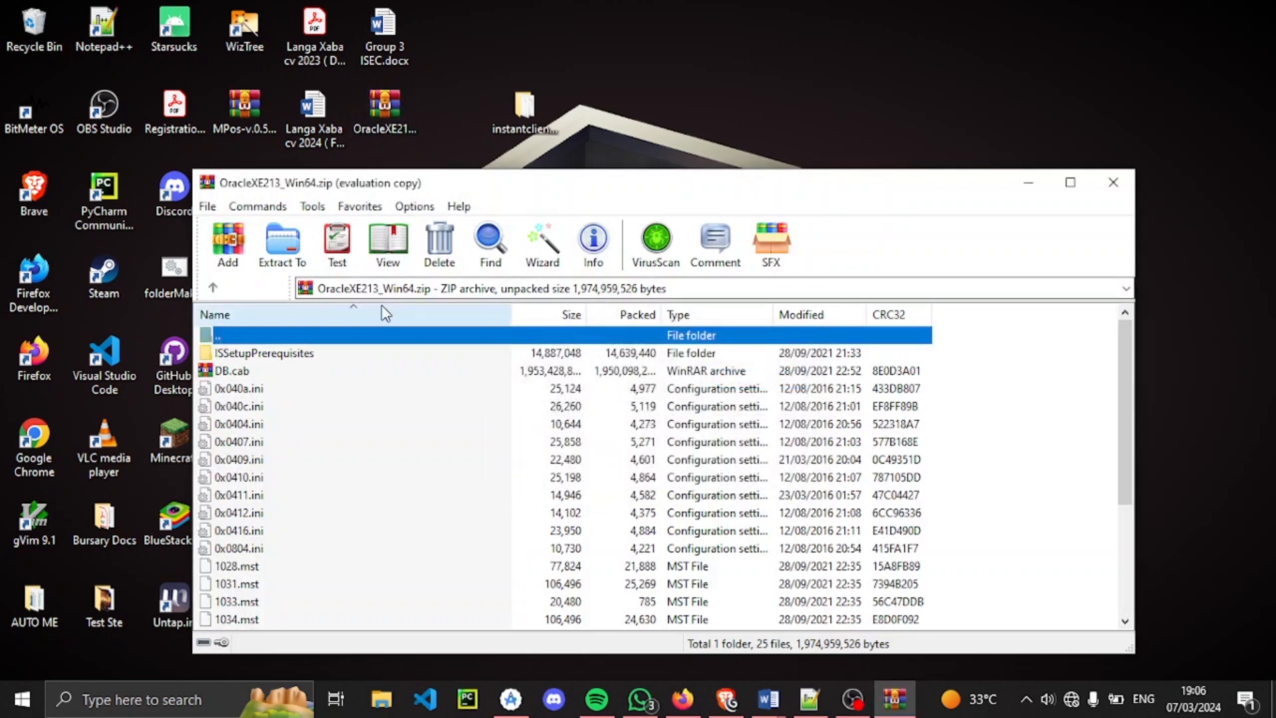
{"action": "left_click", "coordinate": [265, 234]}
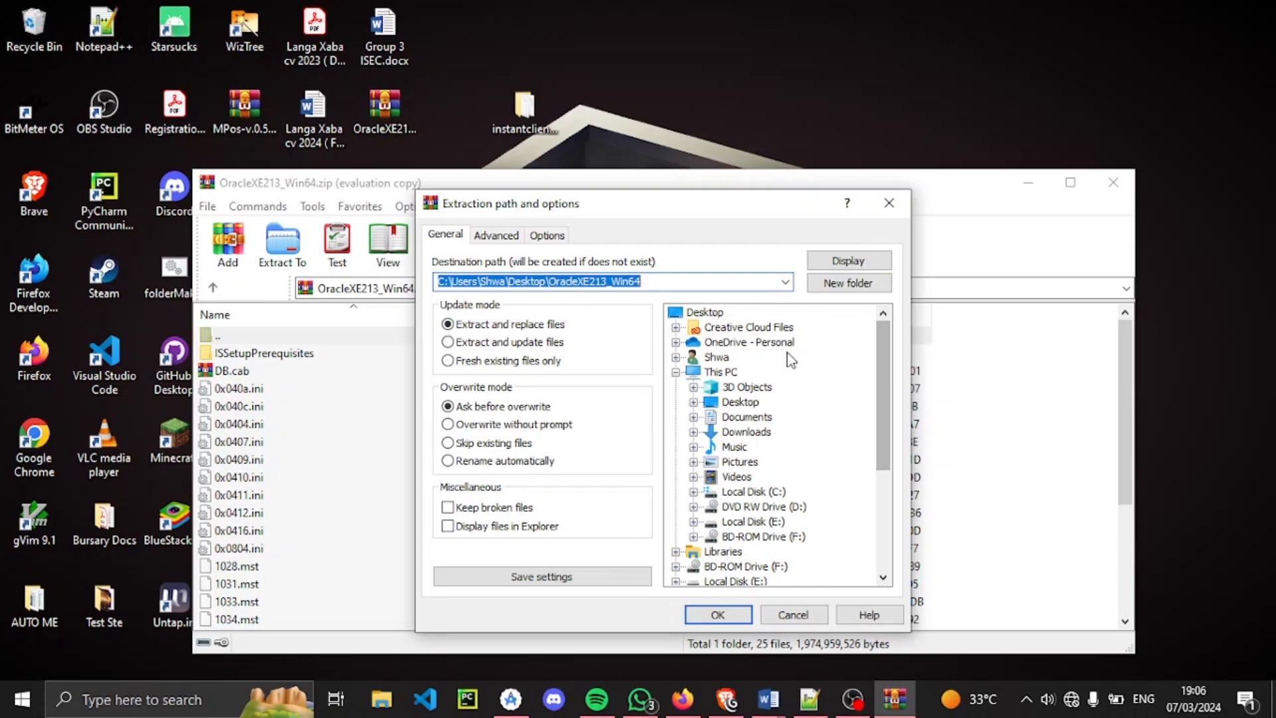
{"action": "left_click", "coordinate": [889, 202]}
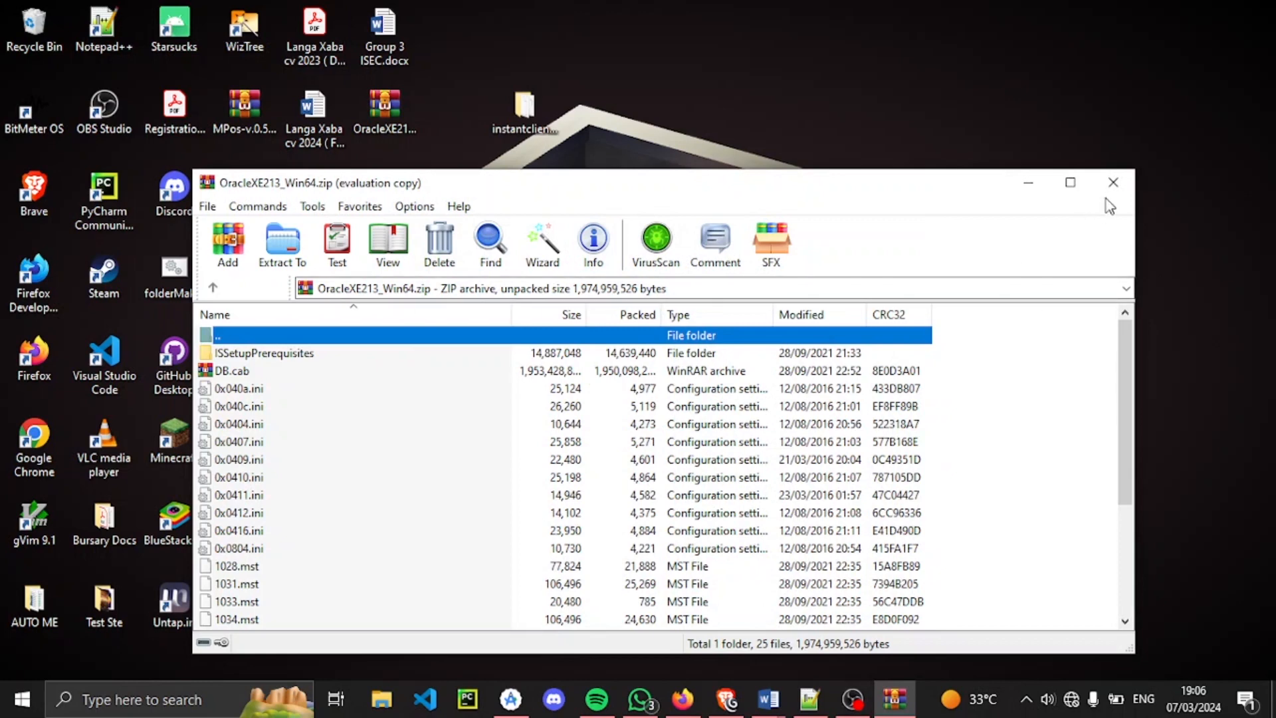
{"action": "left_click", "coordinate": [1113, 183]}
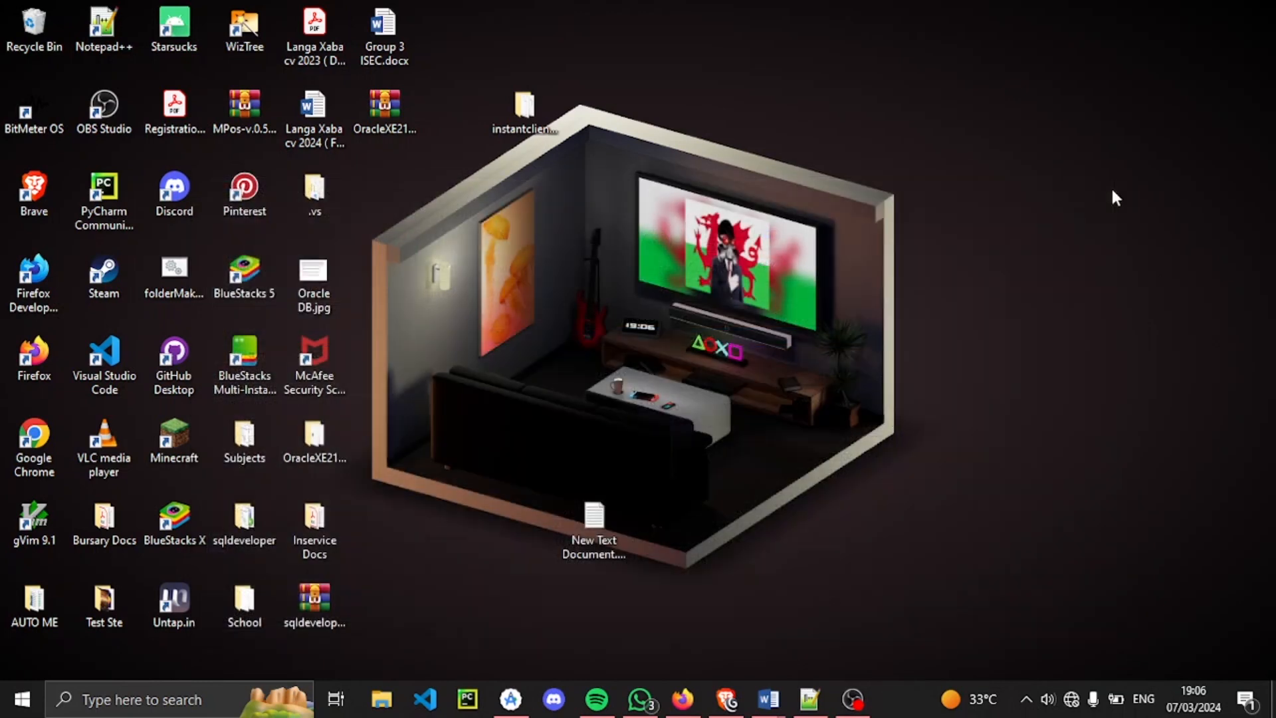
{"action": "left_click", "coordinate": [341, 440]}
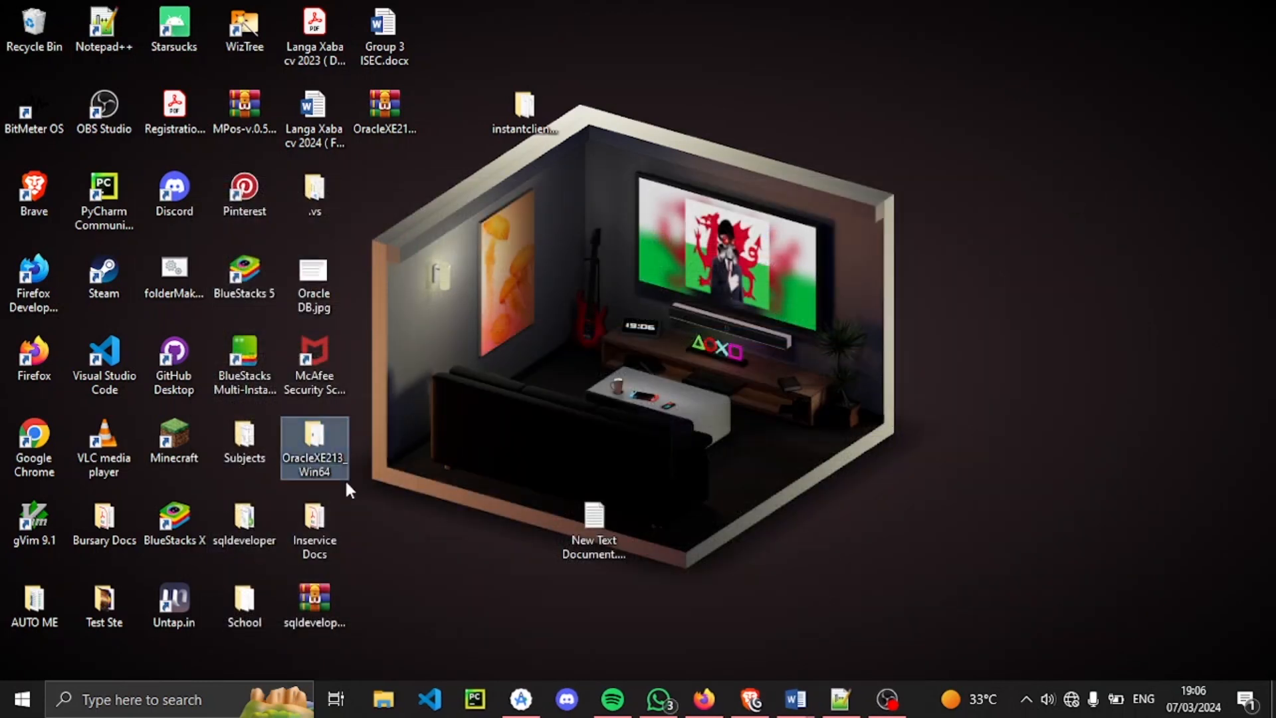
- Open the extracted OracleXE213_Win64 folder and look through its files
{"action": "double_click", "coordinate": [331, 457]}
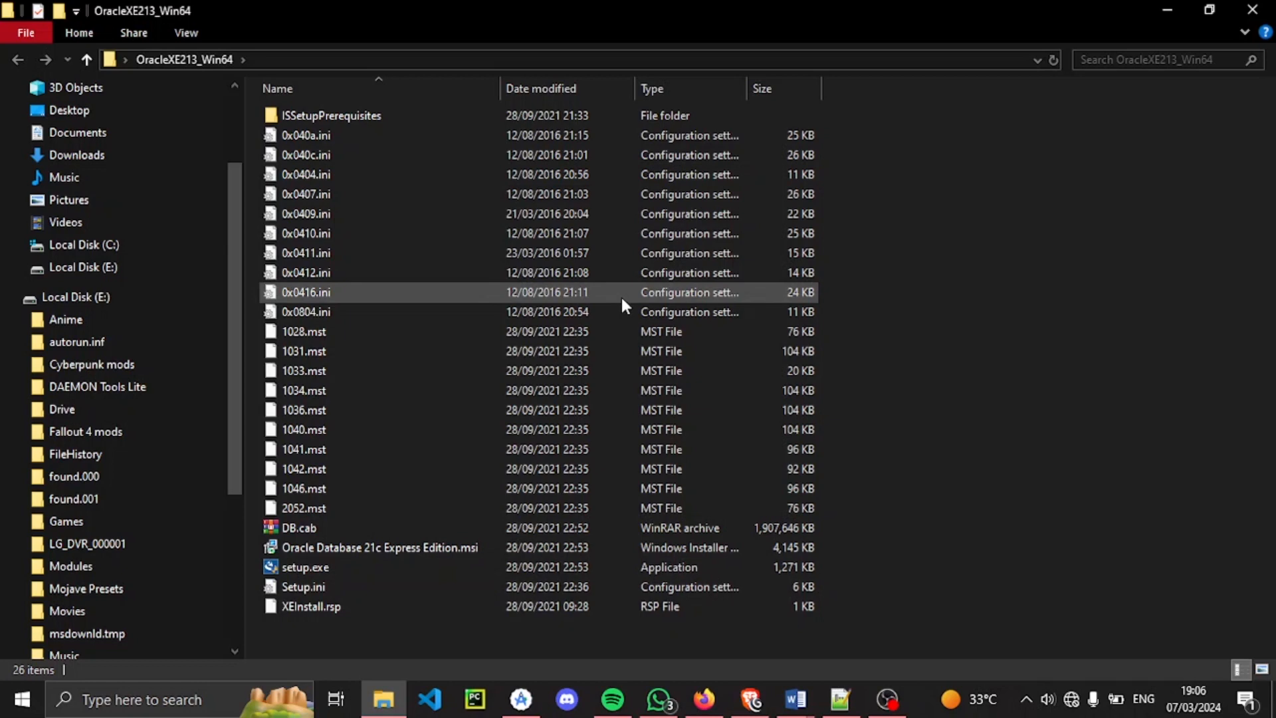
{"action": "left_click", "coordinate": [1181, 21]}
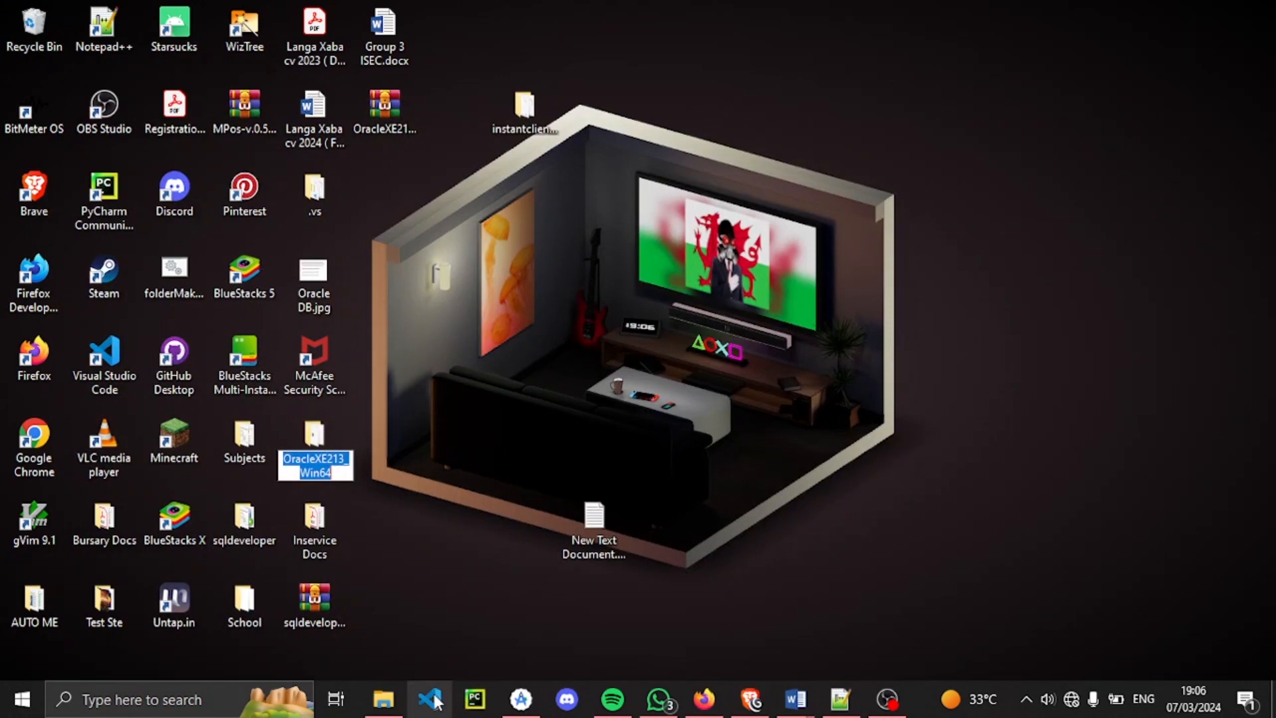
{"action": "left_click", "coordinate": [384, 699]}
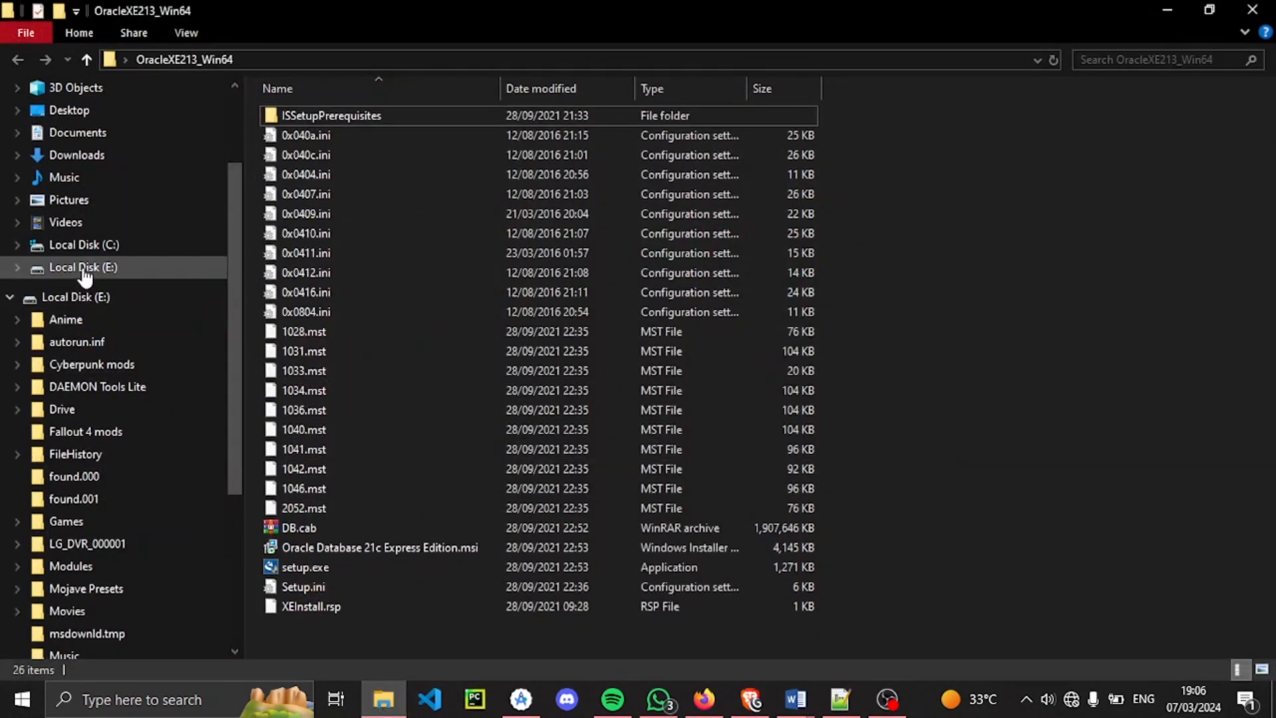
{"action": "left_click_drag", "start_coordinate": [238, 264], "coordinate": [246, 209]}
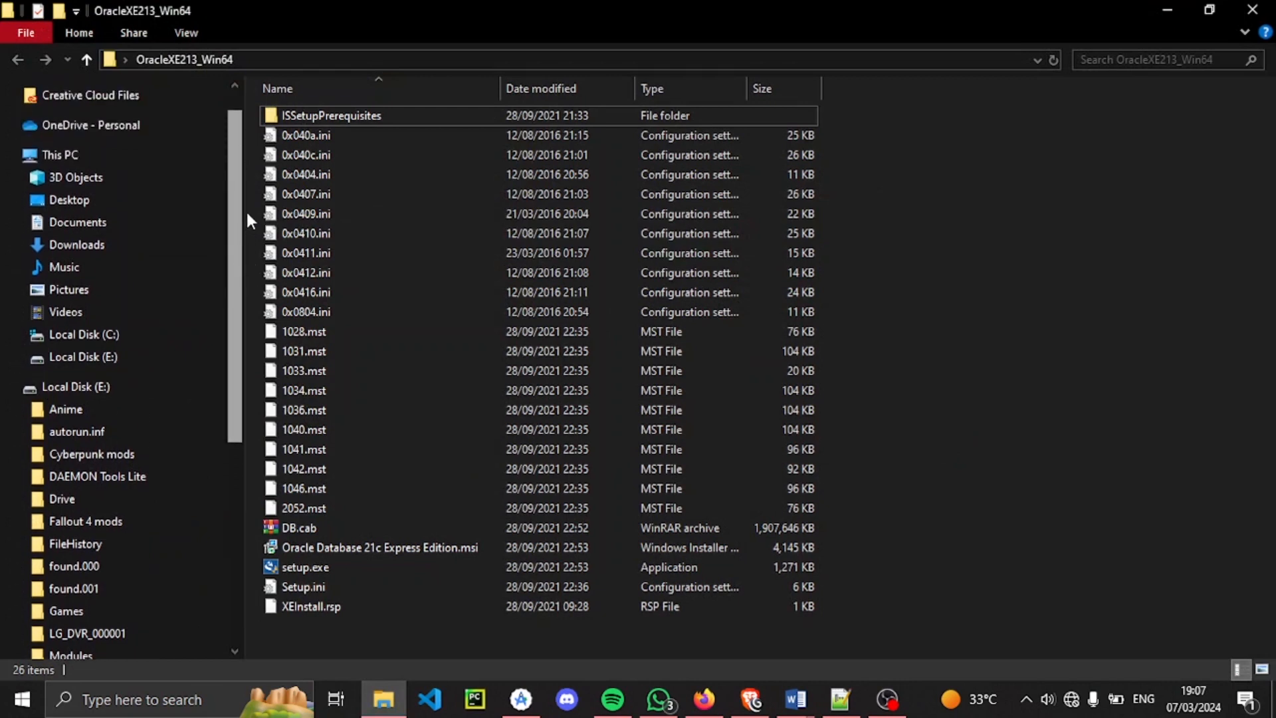
- Browse This PC > Local Disk (C:) > app, then minimize the Explorer window
{"action": "left_click", "coordinate": [88, 157]}
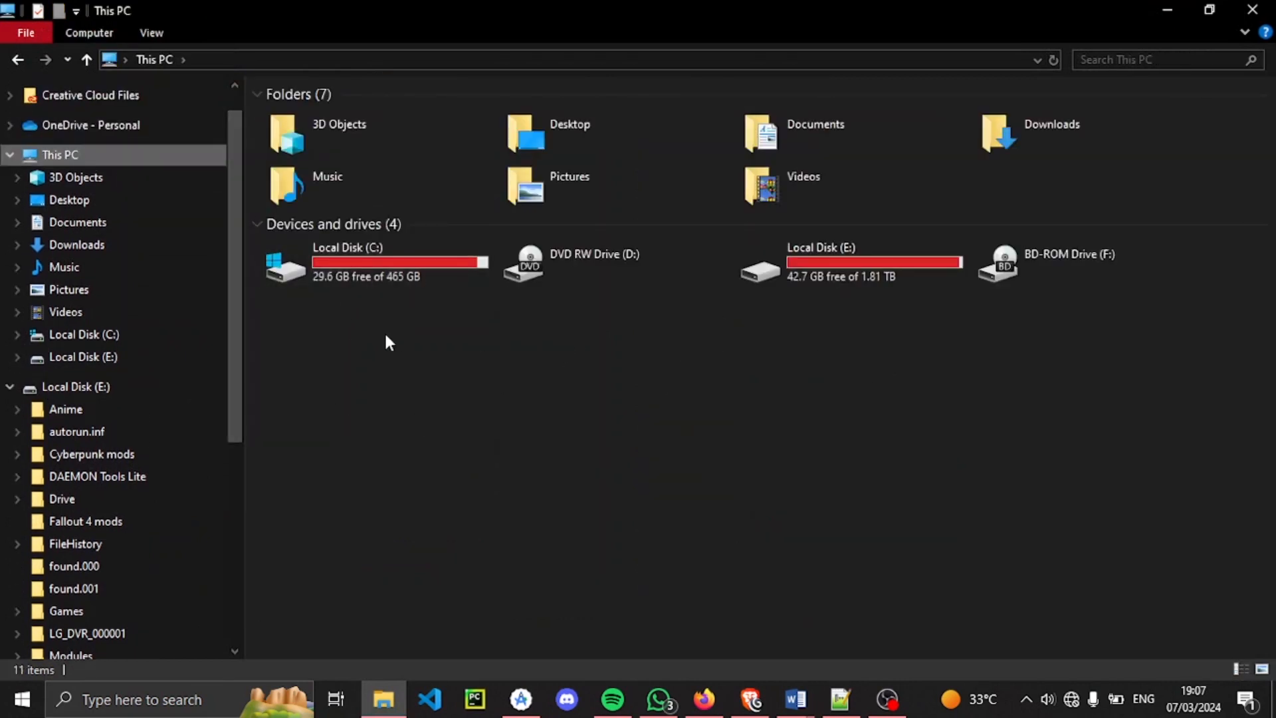
{"action": "double_click", "coordinate": [393, 283]}
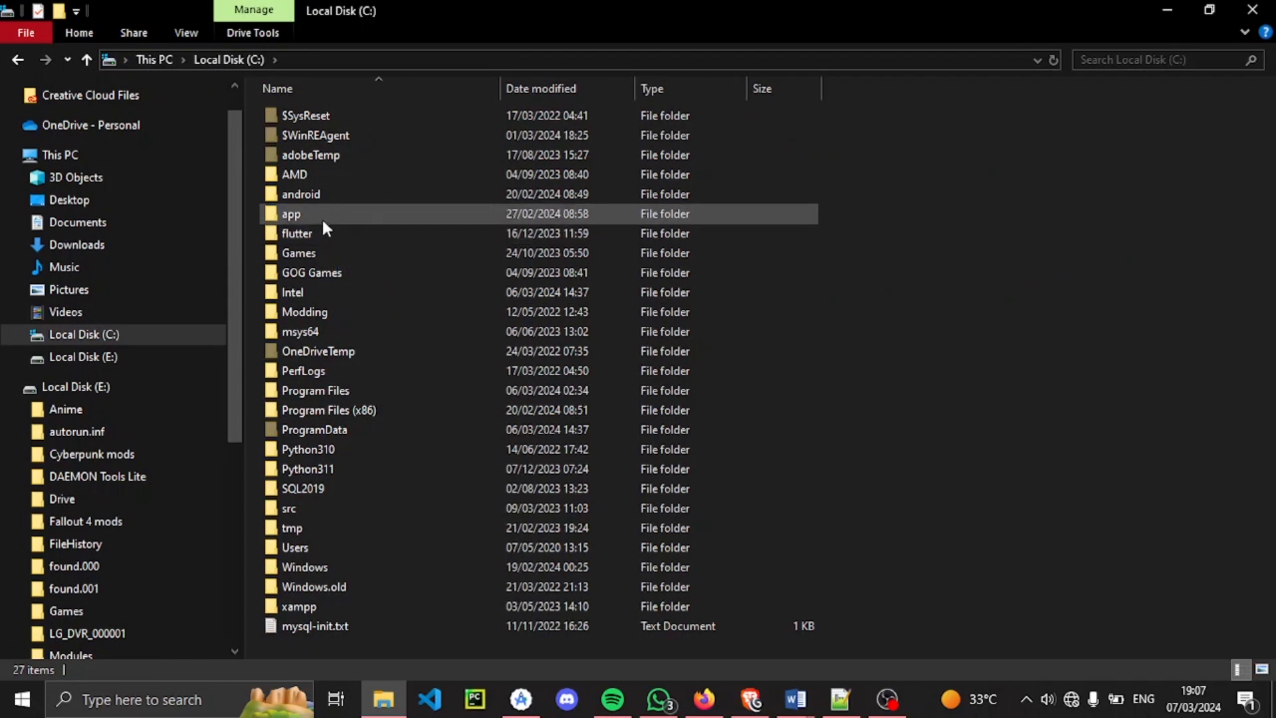
{"action": "mouse_move", "coordinate": [321, 211]}
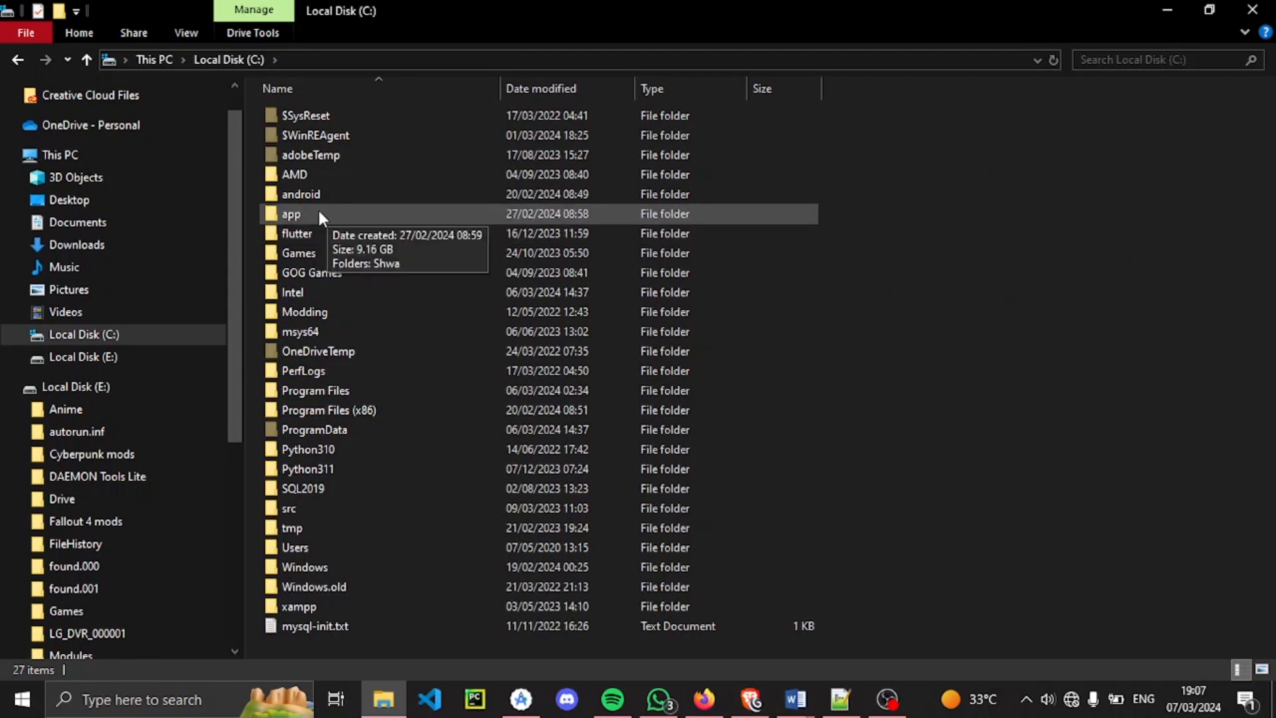
{"action": "double_click", "coordinate": [319, 211]}
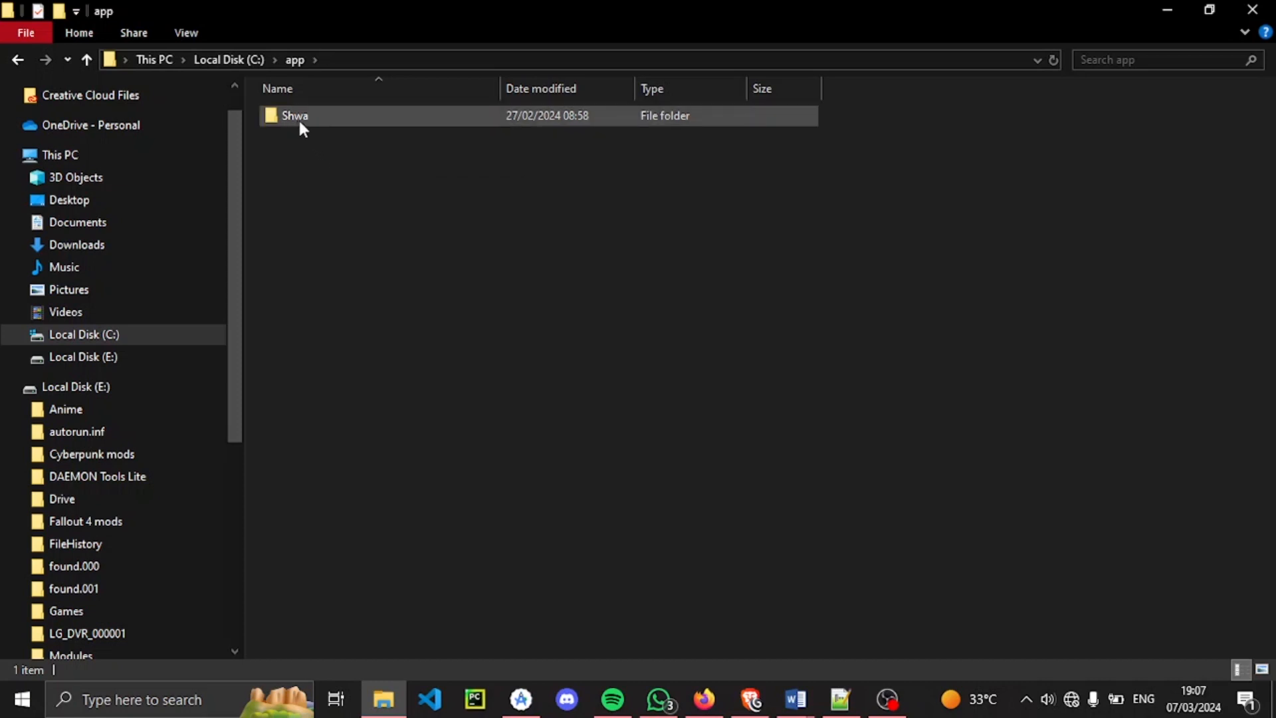
{"action": "mouse_move", "coordinate": [304, 127]}
{"action": "left_click", "coordinate": [1182, 15]}
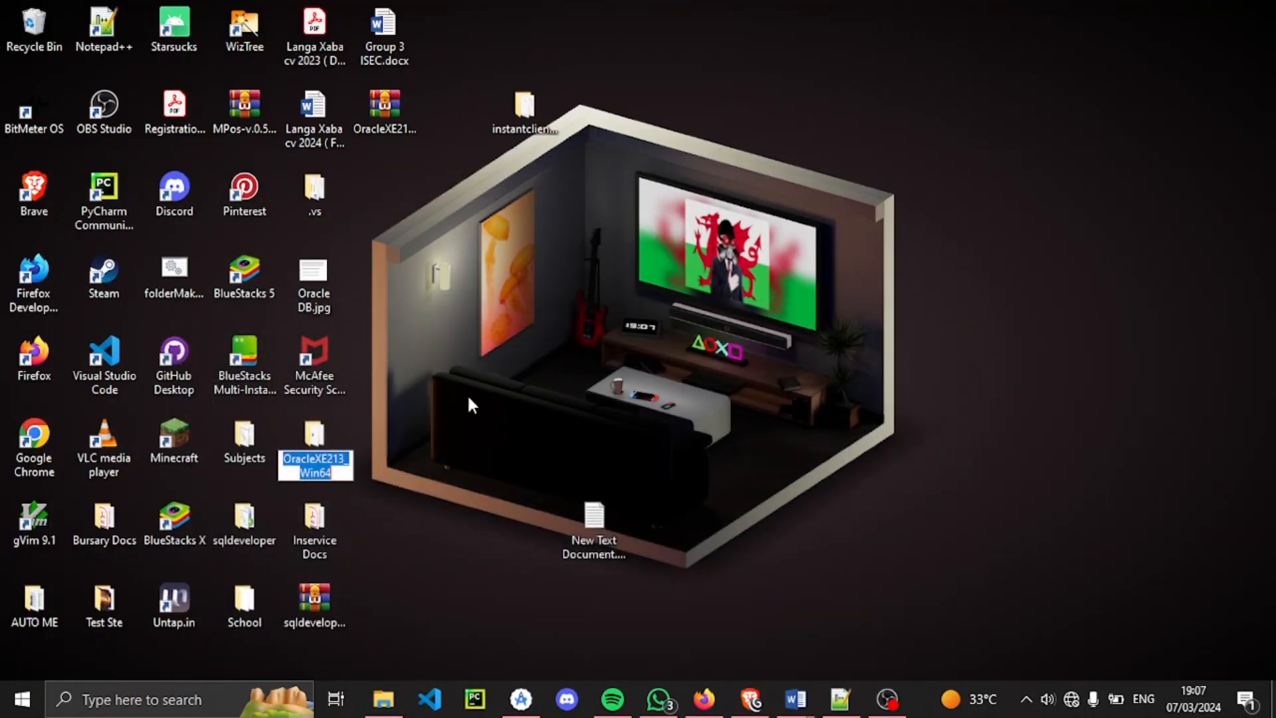
- In New Text Document.txt, type the user's name with an underscore between its parts
{"action": "double_click", "coordinate": [594, 522]}
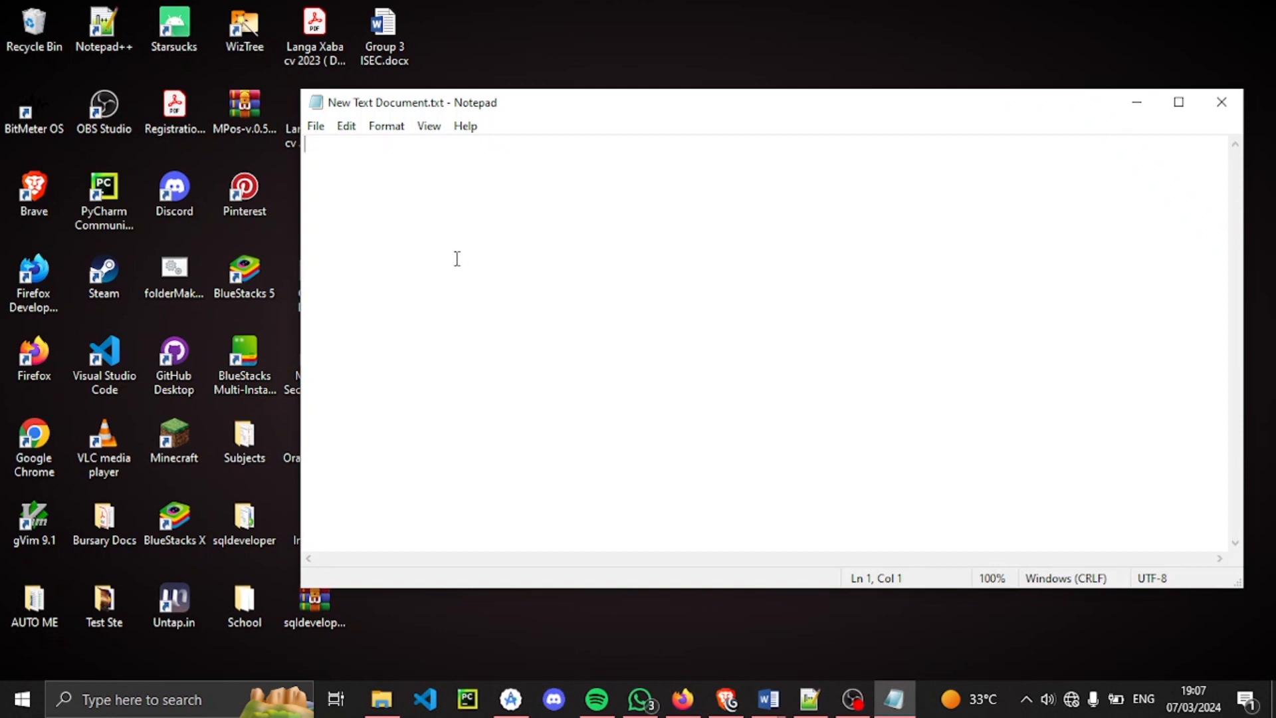
{"action": "type", "text": "Shwaba"}
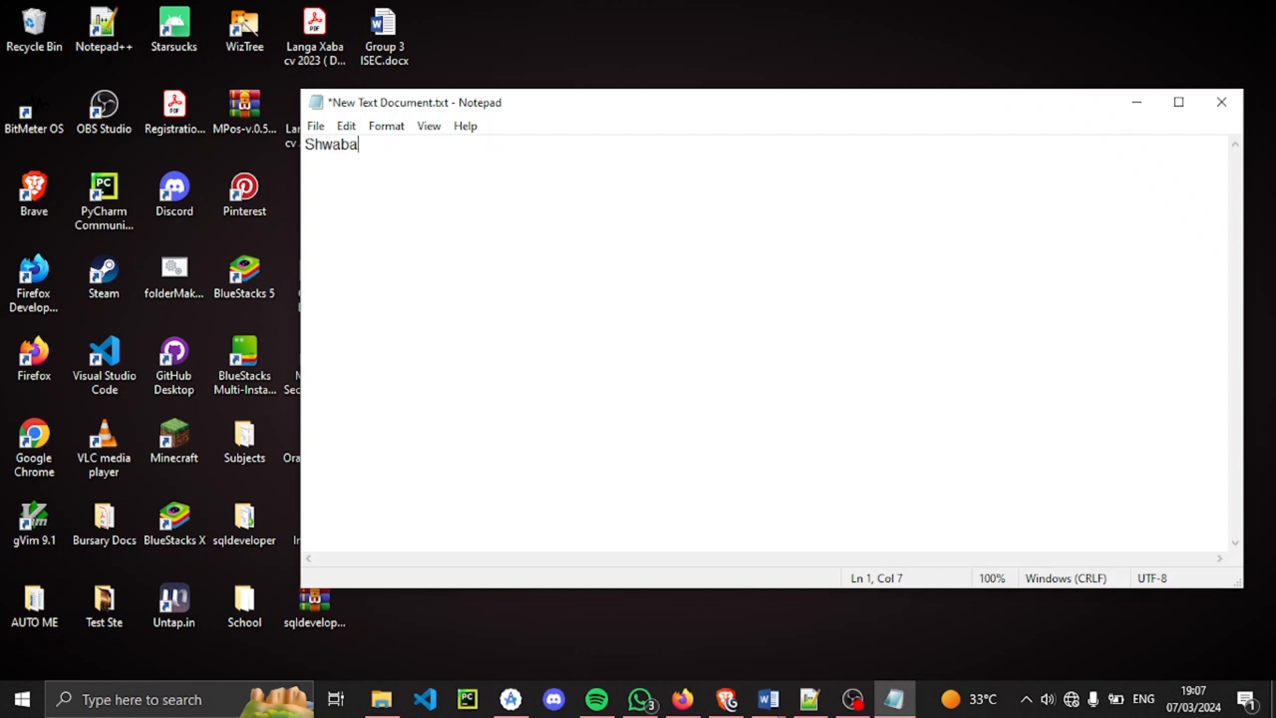
{"action": "type", "text": "de Xaba"}
{"action": "key", "text": "Left"}
{"action": "key", "text": "Left"}
{"action": "key", "text": "Left"}
{"action": "key", "text": "Right"}
{"action": "key", "text": "Left"}
{"action": "key", "text": "Right"}
{"action": "key", "text": "Left"}
{"action": "key", "text": "Right"}
{"action": "key", "text": "Left"}
{"action": "key", "text": "Right"}
{"action": "key", "text": "Right"}
{"action": "key", "text": "Left"}
{"action": "key", "text": "Left"}
{"action": "key", "text": "Right"}
{"action": "key", "text": "BackSpace"}
{"action": "key", "text": "BackSpace"}
{"action": "type", "text": "_"}
- Prefix the name with C:/app/ and append /OracleBDXE to form the path
{"action": "key", "text": "Left"}
{"action": "key", "text": "Home"}
{"action": "type", "text": "C"}
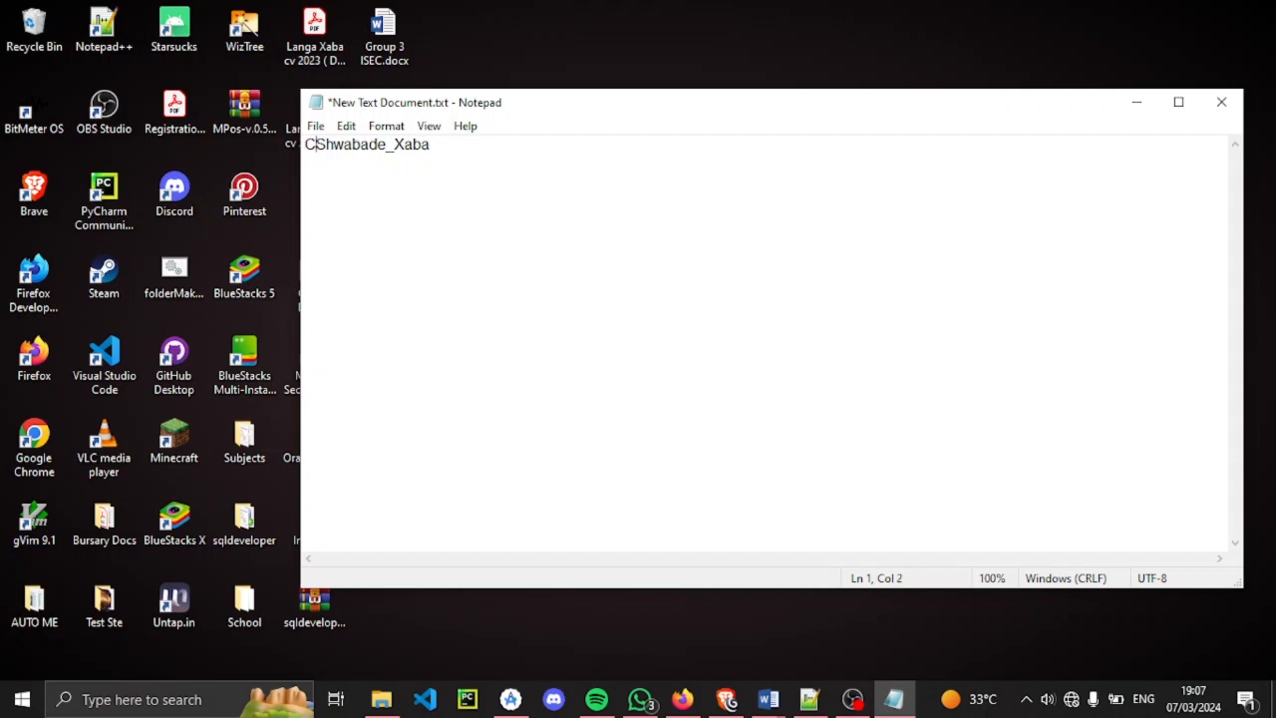
{"action": "type", "text": ":/"}
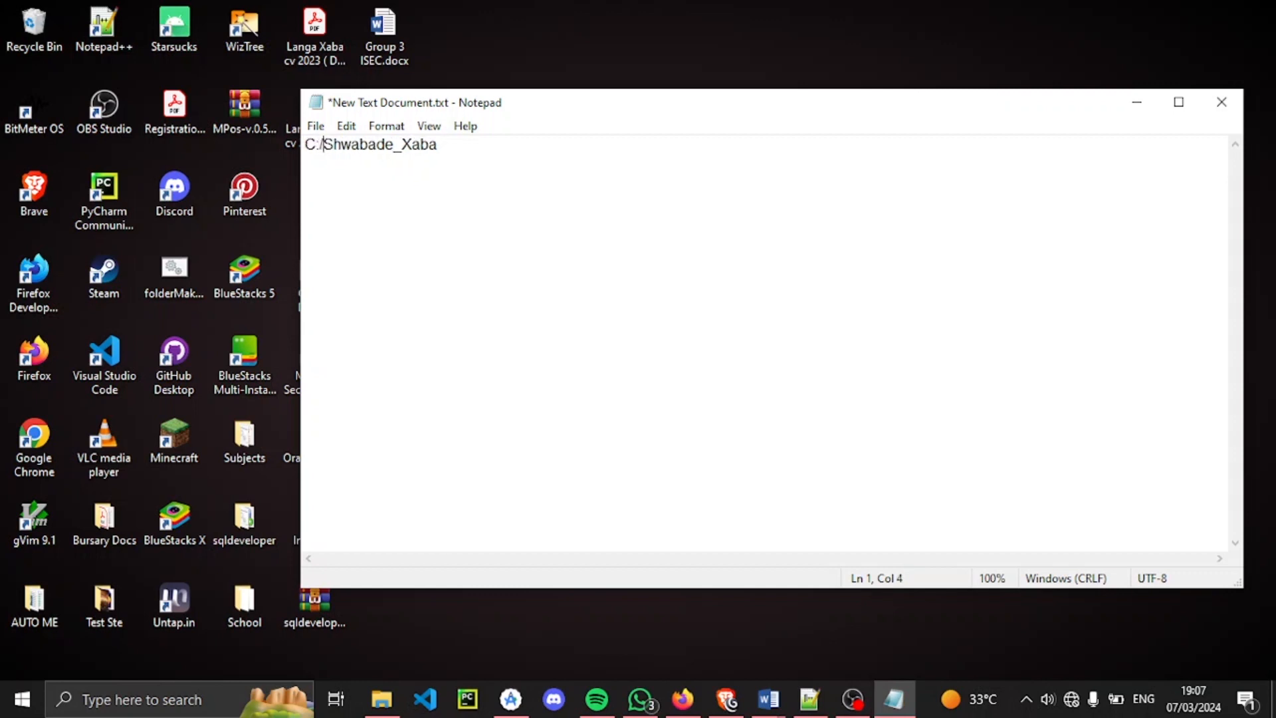
{"action": "type", "text": "a"}
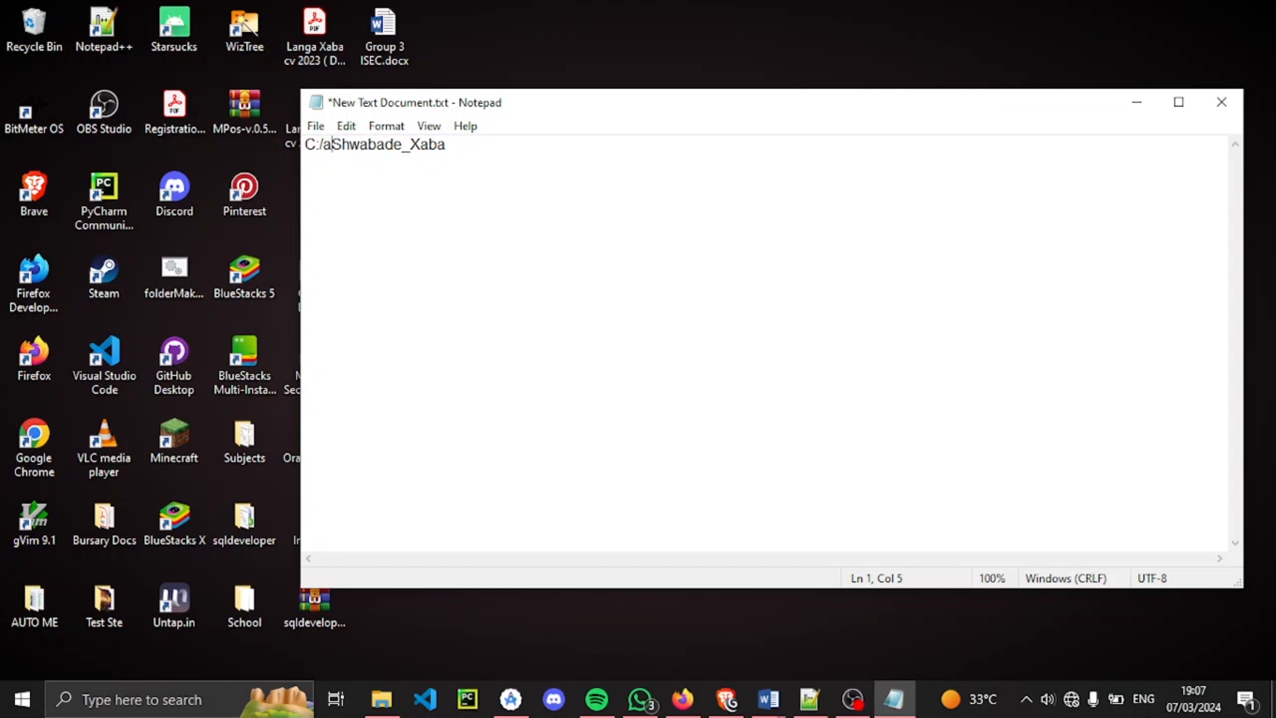
{"action": "type", "text": "pp/"}
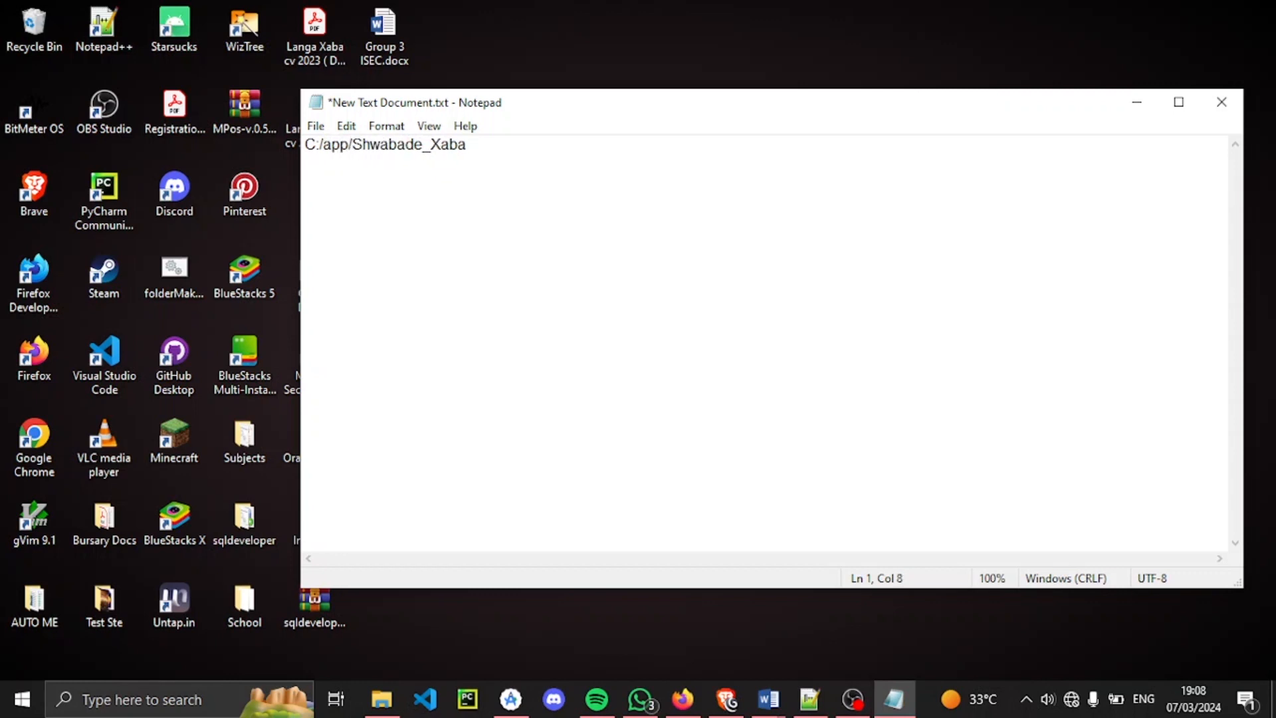
{"action": "left_click", "coordinate": [471, 144]}
{"action": "type", "text": "/OracleBDXE"}
- Fix the separator between the name parts, then close the note
{"action": "key", "text": "Left"}
{"action": "key", "text": "Left"}
{"action": "key", "text": "Left"}
{"action": "key", "text": "Left"}
{"action": "key", "text": "Left"}
{"action": "key", "text": "Left"}
{"action": "key", "text": "Left"}
{"action": "key", "text": "Left"}
{"action": "key", "text": "Left"}
{"action": "key", "text": "Left"}
{"action": "key", "text": "Left"}
{"action": "key", "text": "Left"}
{"action": "key", "text": "Left"}
{"action": "key", "text": "Left"}
{"action": "key", "text": "Left"}
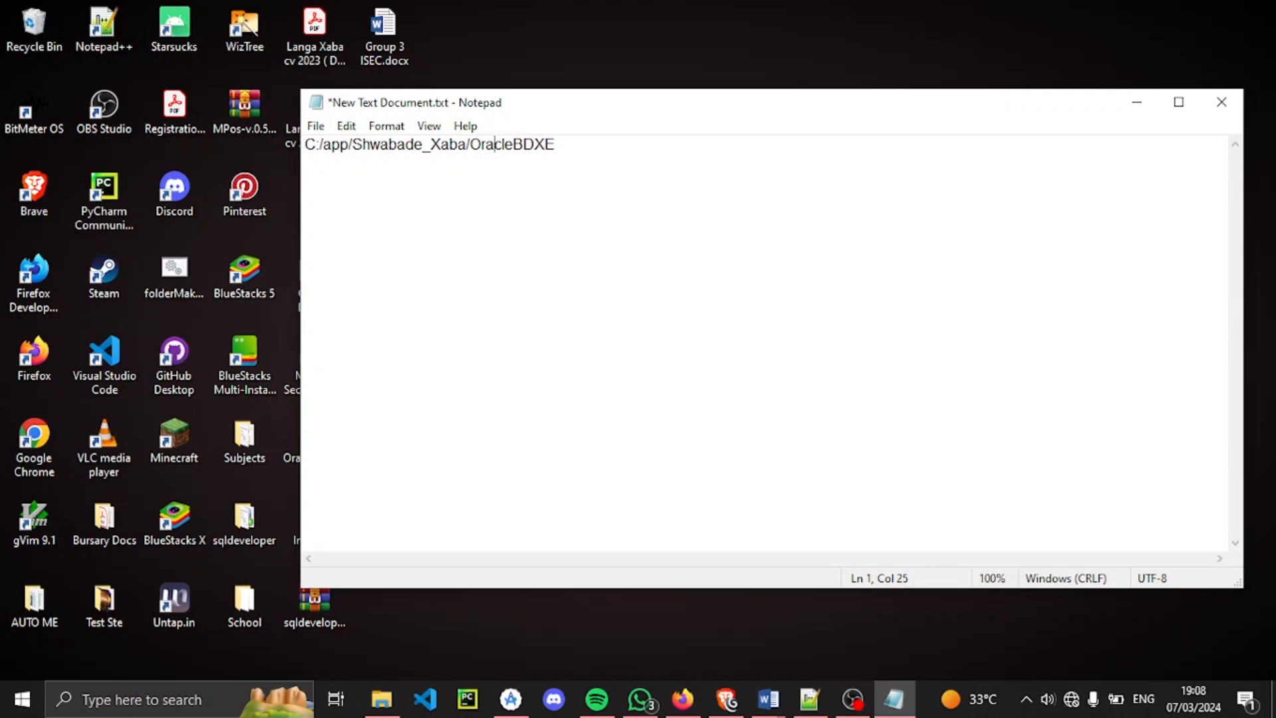
{"action": "key", "text": "Right"}
{"action": "key", "text": "Right"}
{"action": "key", "text": "Right"}
{"action": "key", "text": "Right"}
{"action": "key", "text": "Right"}
{"action": "key", "text": "Right"}
{"action": "key", "text": "Right"}
{"action": "key", "text": "Right"}
{"action": "key", "text": "Right"}
{"action": "key", "text": "Right"}
{"action": "key", "text": "Right"}
{"action": "key", "text": "Right"}
{"action": "key", "text": "Right"}
{"action": "key", "text": "Right"}
{"action": "key", "text": "Right"}
{"action": "key", "text": "Right"}
{"action": "key", "text": "shift+Left"}
{"action": "key", "text": "shift+Left"}
{"action": "key", "text": "shift+Left"}
{"action": "key", "text": "shift+Left"}
{"action": "key", "text": "shift+Left"}
{"action": "key", "text": "shift+Left"}
{"action": "key", "text": "shift+Left"}
{"action": "key", "text": "shift+Left"}
{"action": "key", "text": "shift+Left"}
{"action": "key", "text": "shift+Left"}
{"action": "key", "text": "shift+Right"}
{"action": "key", "text": "shift+Left"}
{"action": "key", "text": "shift+Right"}
{"action": "key", "text": "shift+Left"}
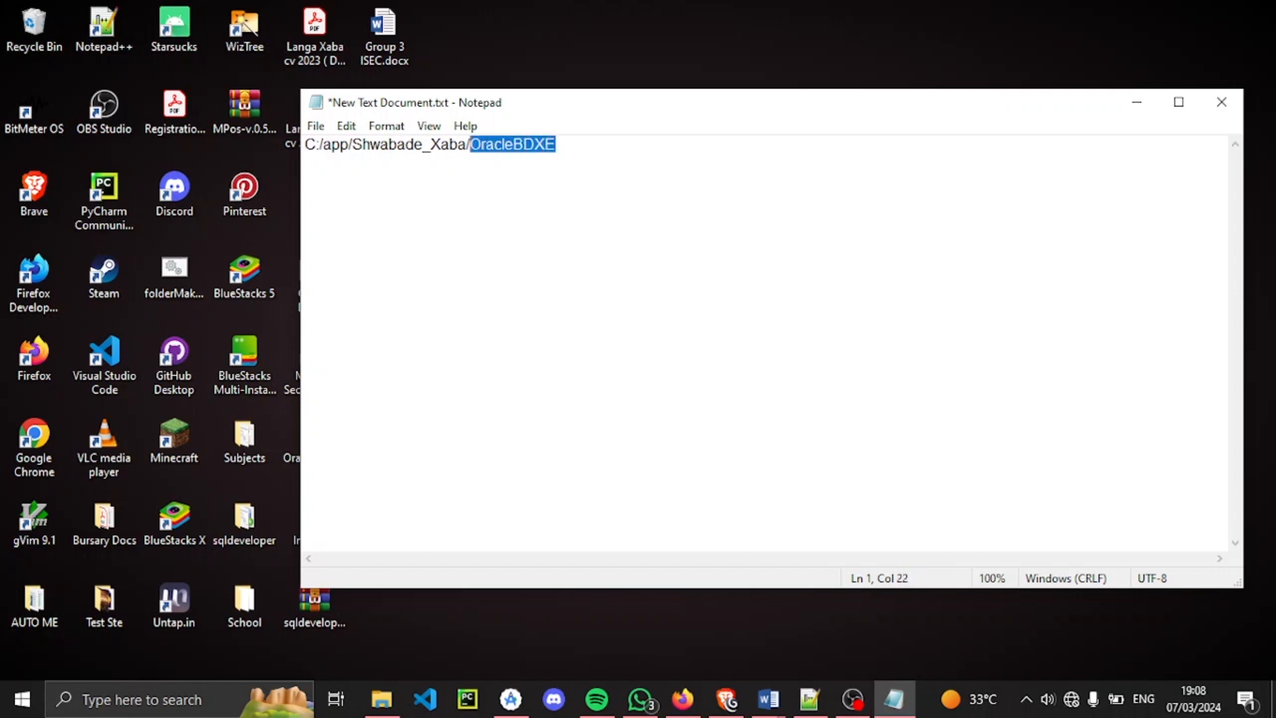
{"action": "key", "text": "End"}
{"action": "key", "text": "Left"}
{"action": "key", "text": "Left"}
{"action": "key", "text": "Left"}
{"action": "key", "text": "Left"}
{"action": "key", "text": "Left"}
{"action": "key", "text": "Left"}
{"action": "key", "text": "Left"}
{"action": "key", "text": "Left"}
{"action": "key", "text": "Left"}
{"action": "key", "text": "Left"}
{"action": "key", "text": "Left"}
{"action": "key", "text": "Left"}
{"action": "key", "text": "Left"}
{"action": "key", "text": "Left"}
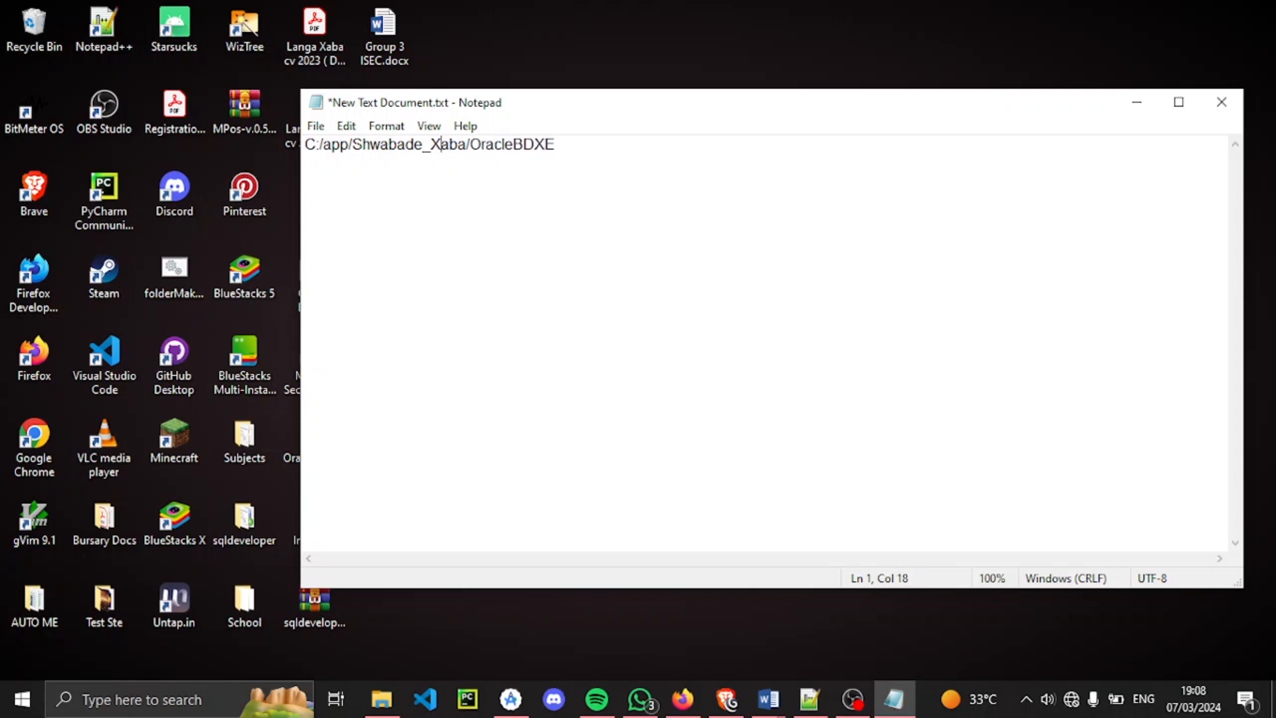
{"action": "key", "text": "BackSpace"}
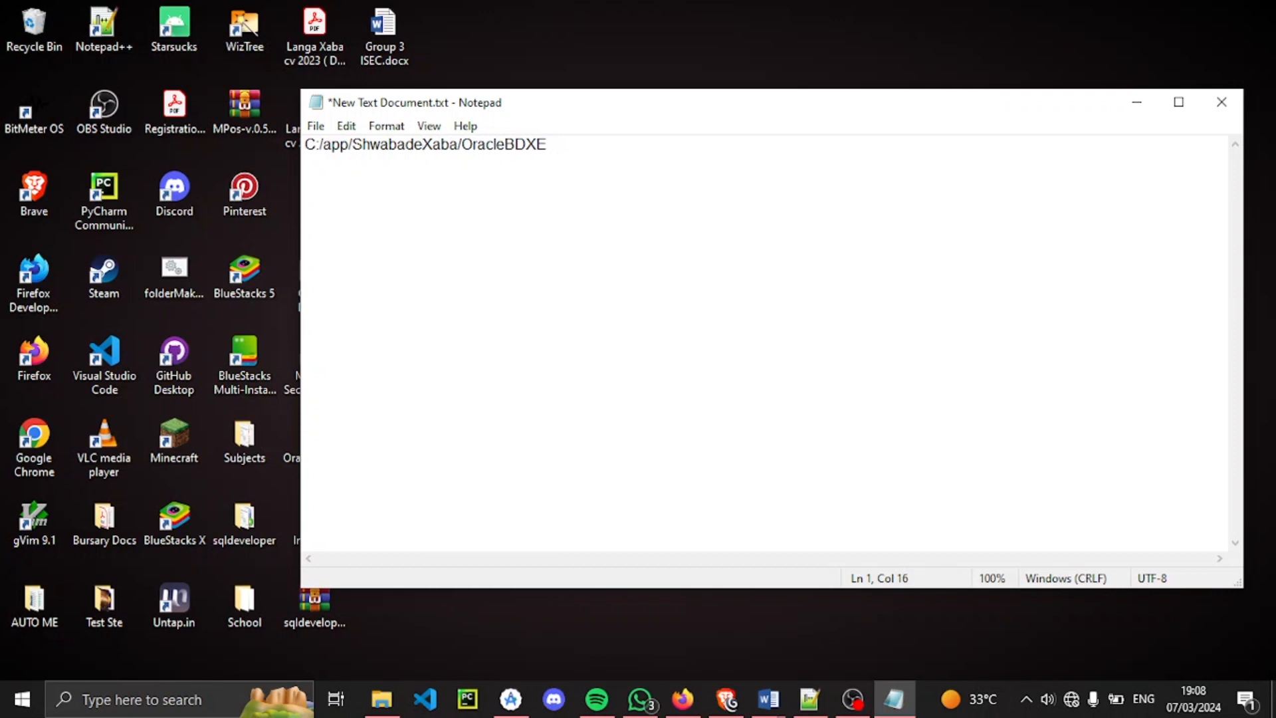
{"action": "key", "text": "BackSpace"}
{"action": "type", "text": "_"}
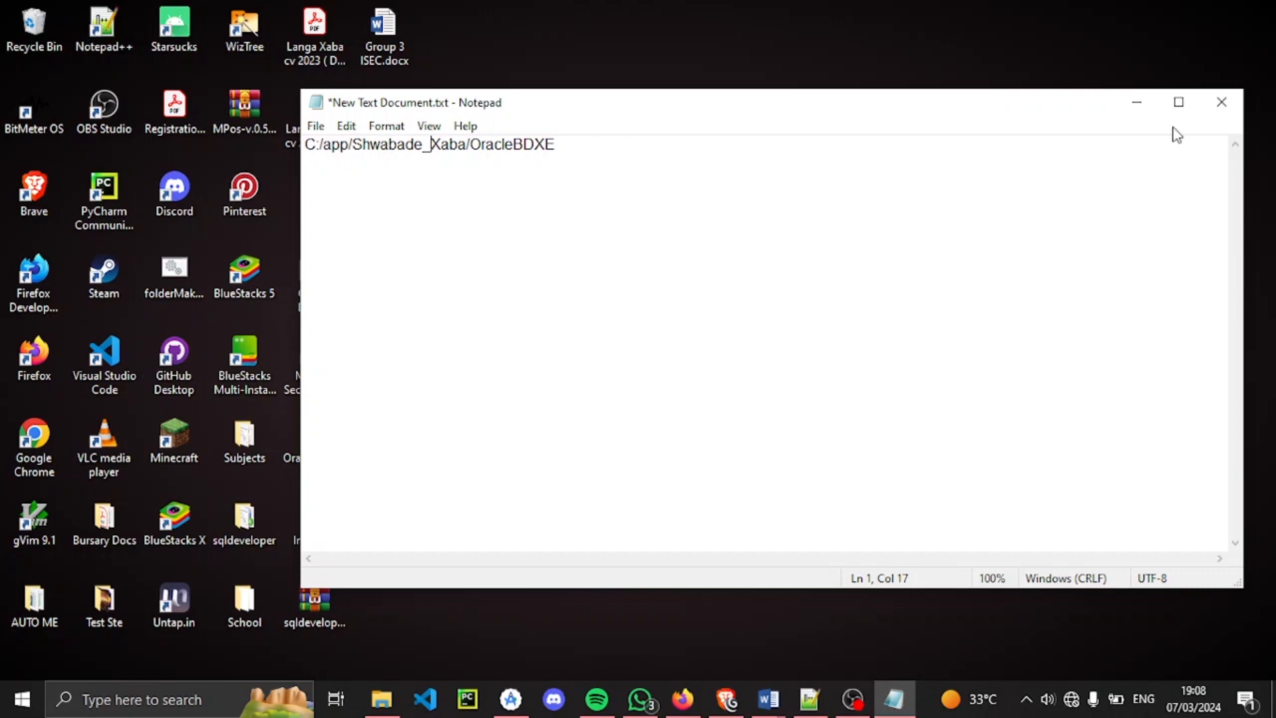
{"action": "left_click", "coordinate": [1223, 104]}
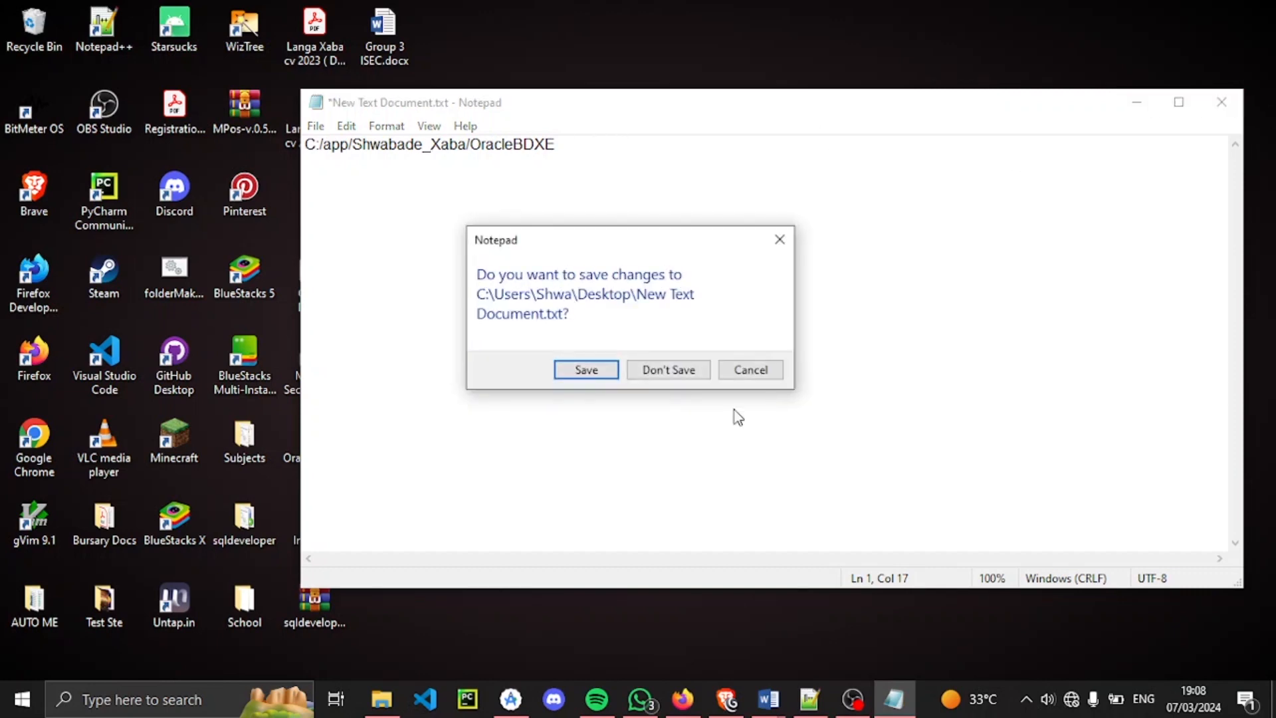
- Discard the typed path with Don't Save
{"action": "left_click", "coordinate": [676, 371]}
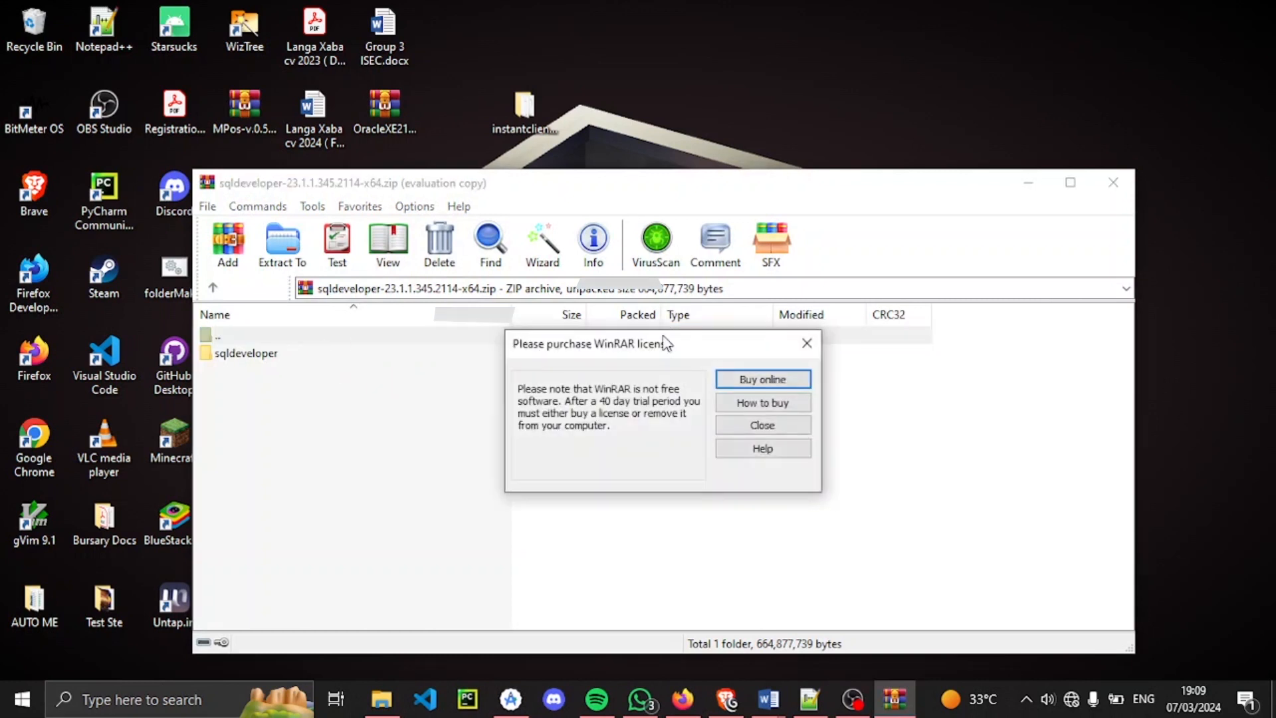
- Dismiss the licence reminder, browse the sqldeveloper folder inside the zip, and close WinRAR
{"action": "left_click", "coordinate": [807, 343]}
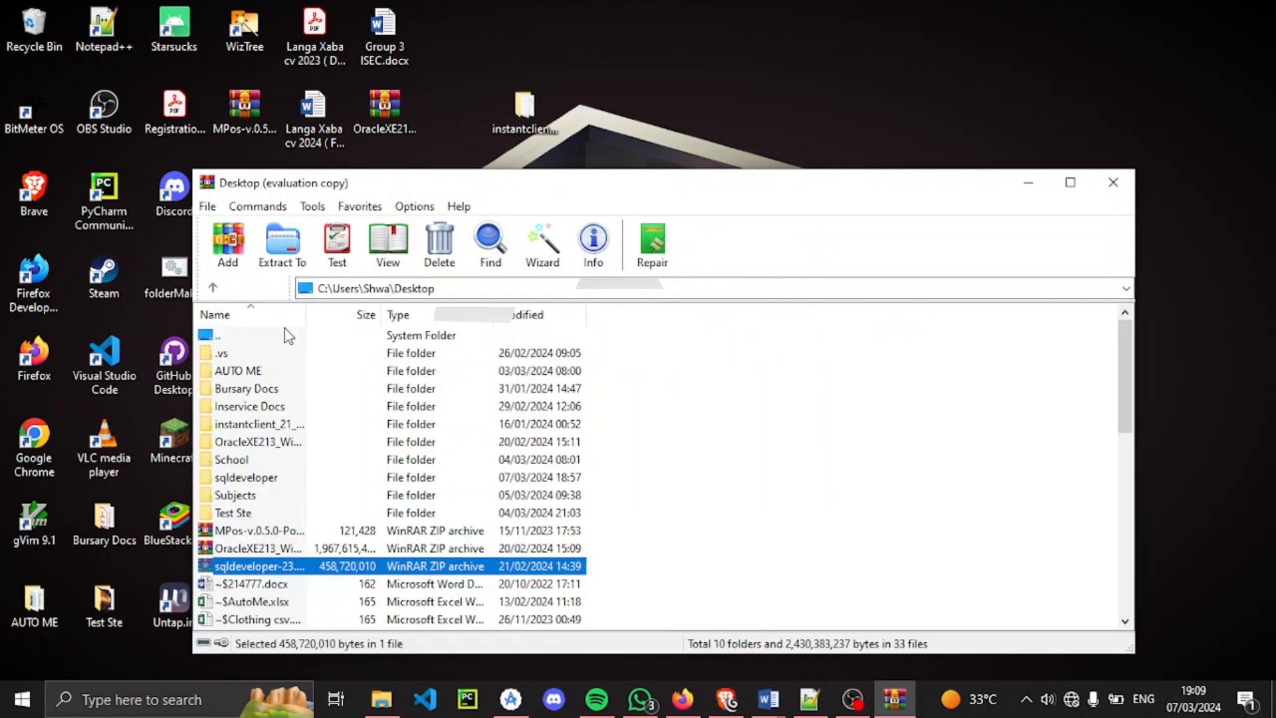
{"action": "double_click", "coordinate": [293, 571]}
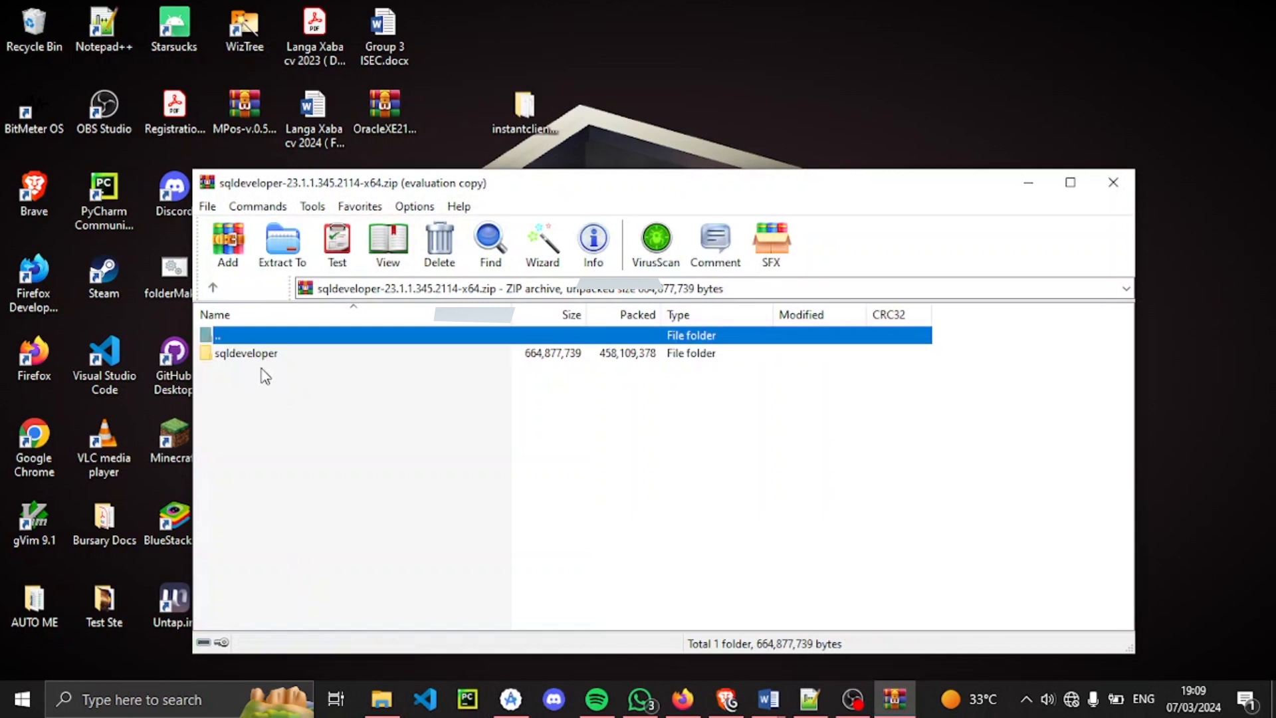
{"action": "double_click", "coordinate": [265, 356]}
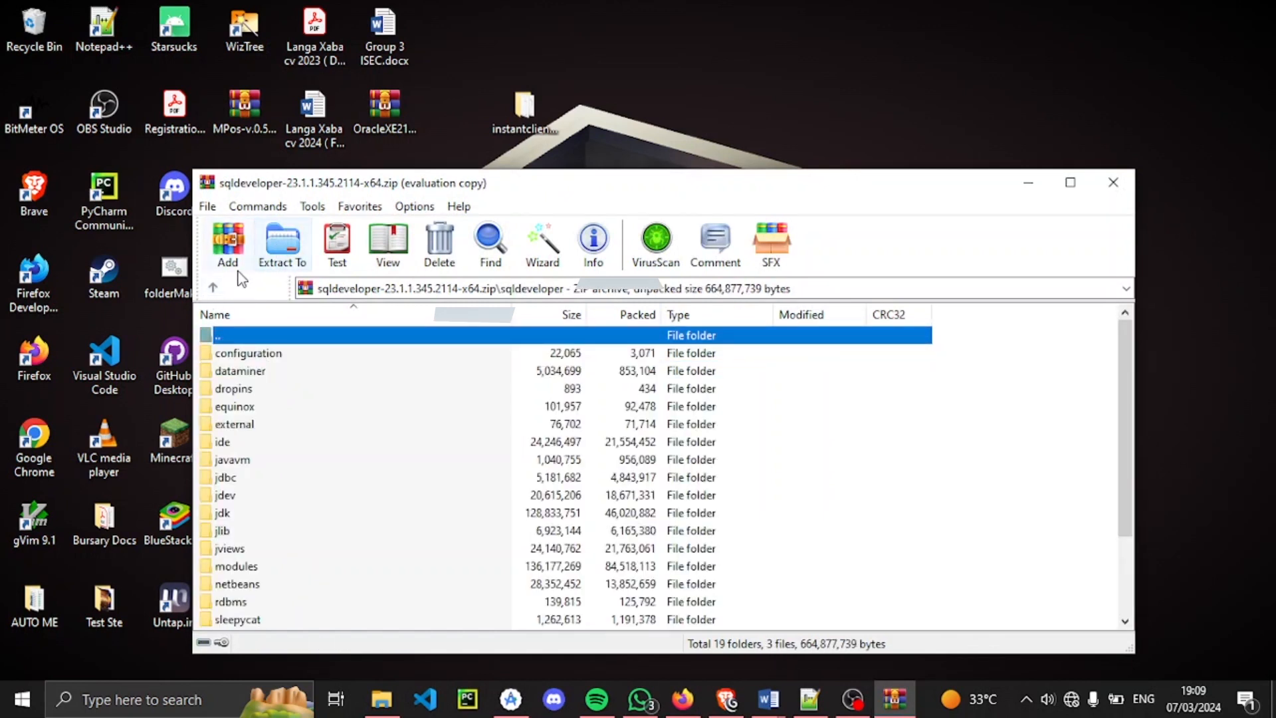
{"action": "left_click", "coordinate": [213, 288]}
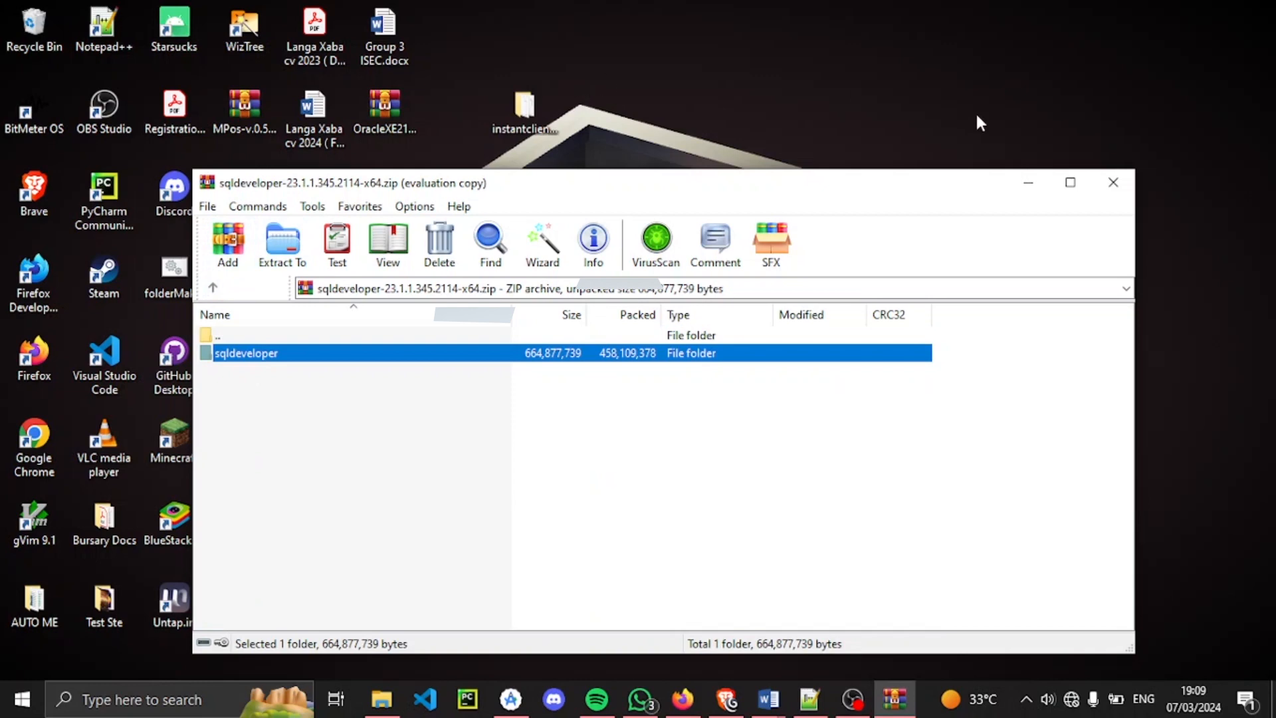
{"action": "left_click", "coordinate": [1113, 182]}
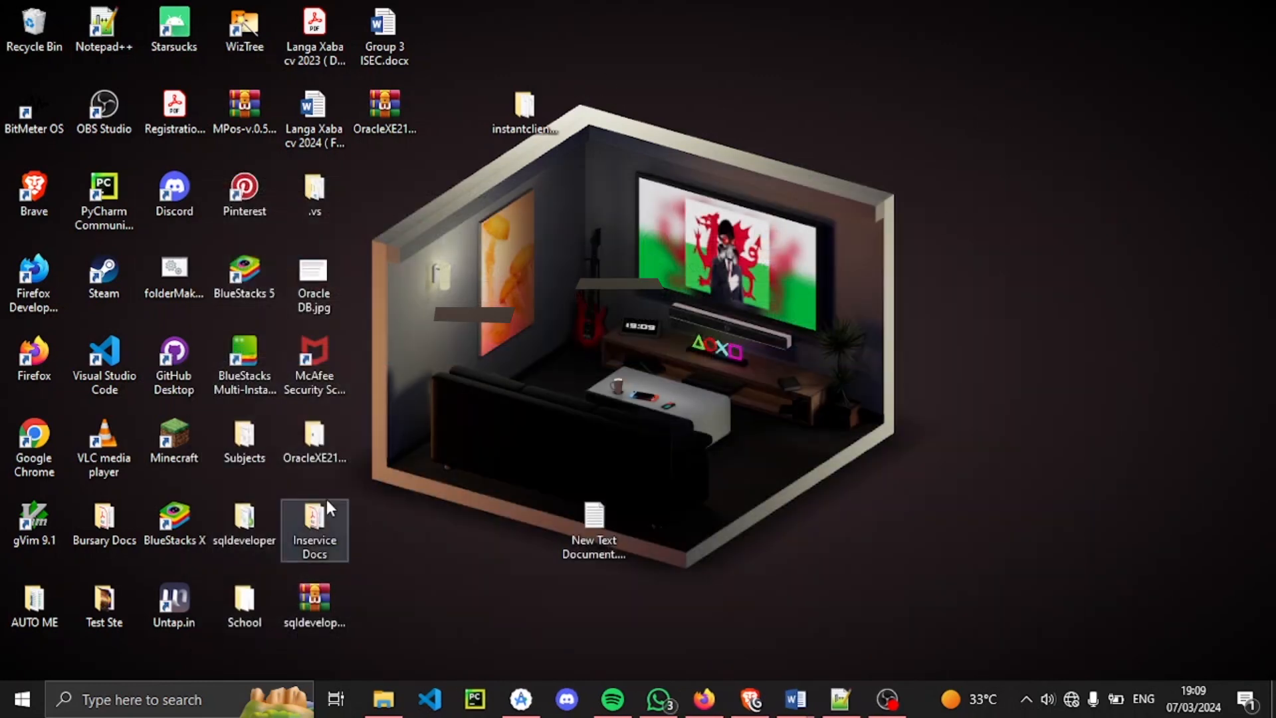
- Open the desktop sqldeveloper folder and run sqldeveloper.exe
{"action": "left_click", "coordinate": [262, 510]}
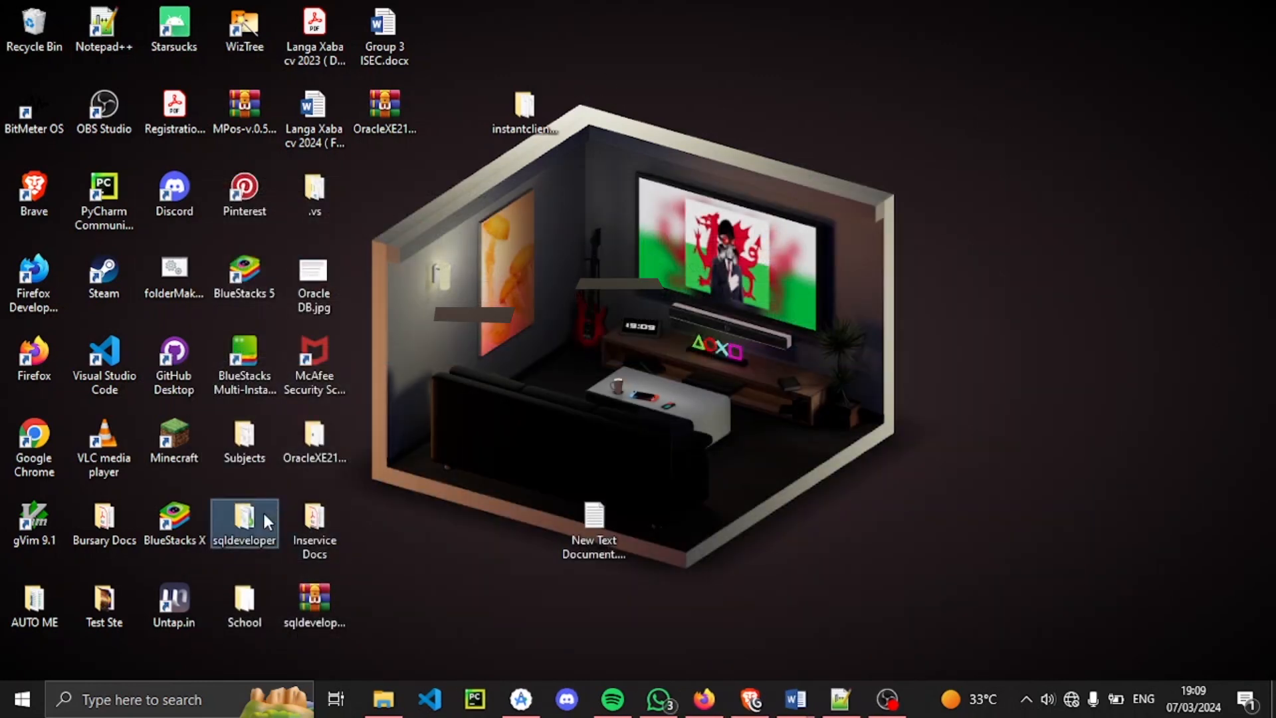
{"action": "double_click", "coordinate": [262, 510]}
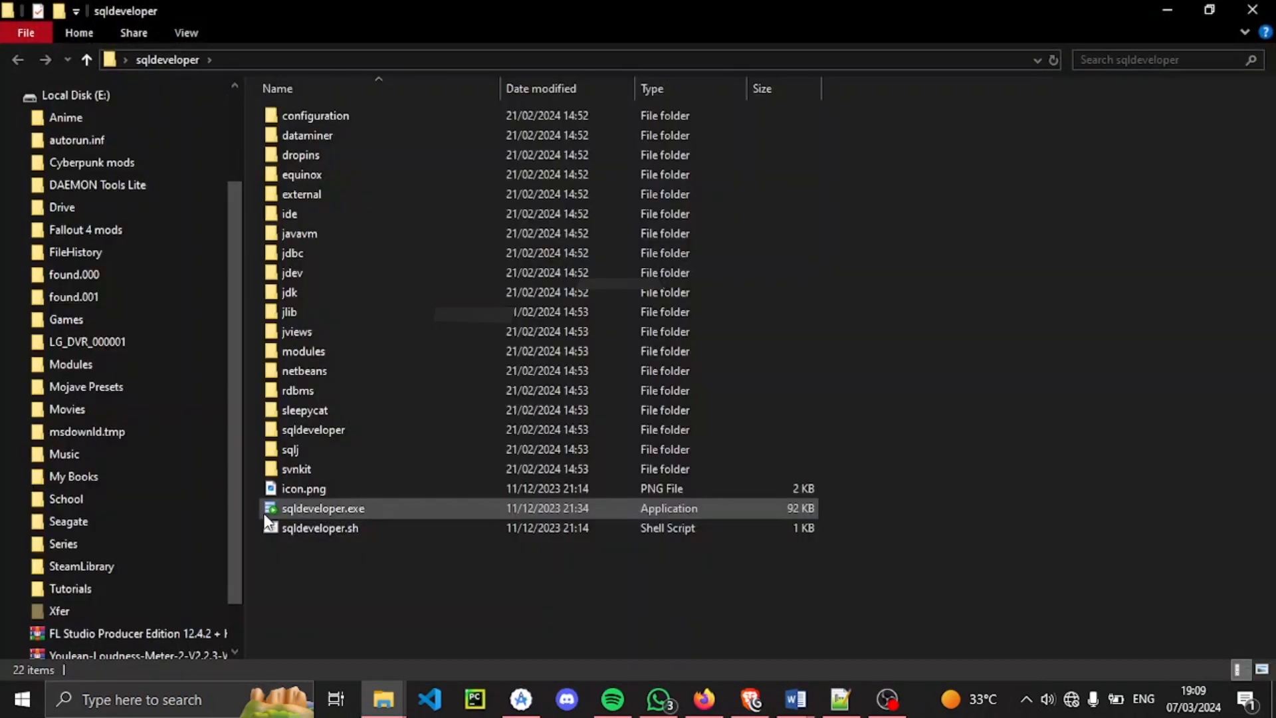
{"action": "left_click", "coordinate": [382, 507]}
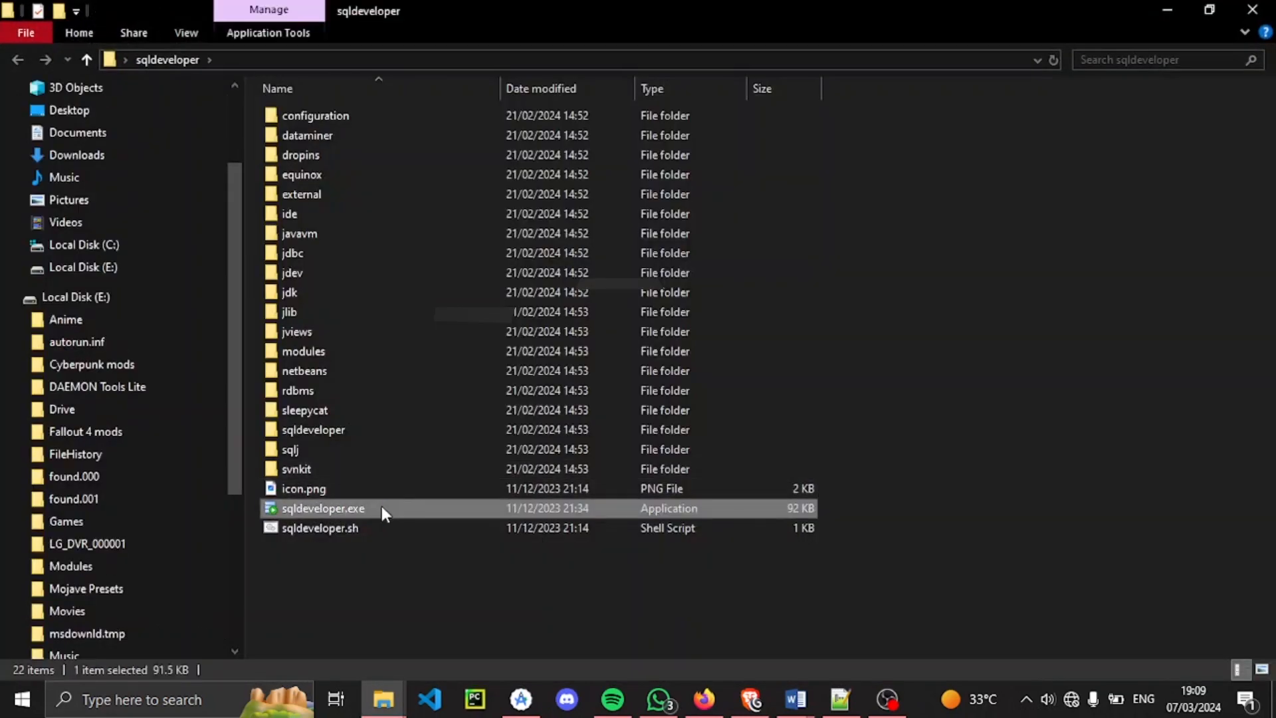
{"action": "double_click", "coordinate": [382, 508]}
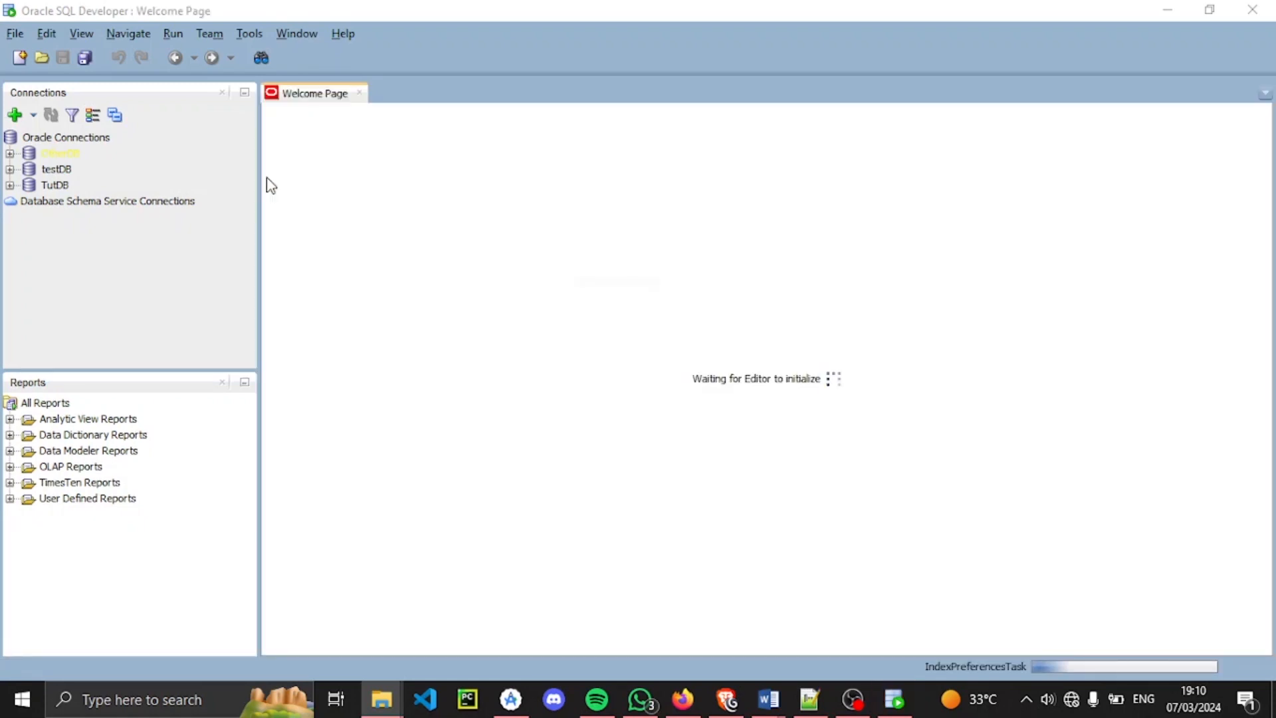
- Start a new connection named TutorialDB with user SYSTEM, its password, and Save Password ticked
{"action": "left_click", "coordinate": [20, 118]}
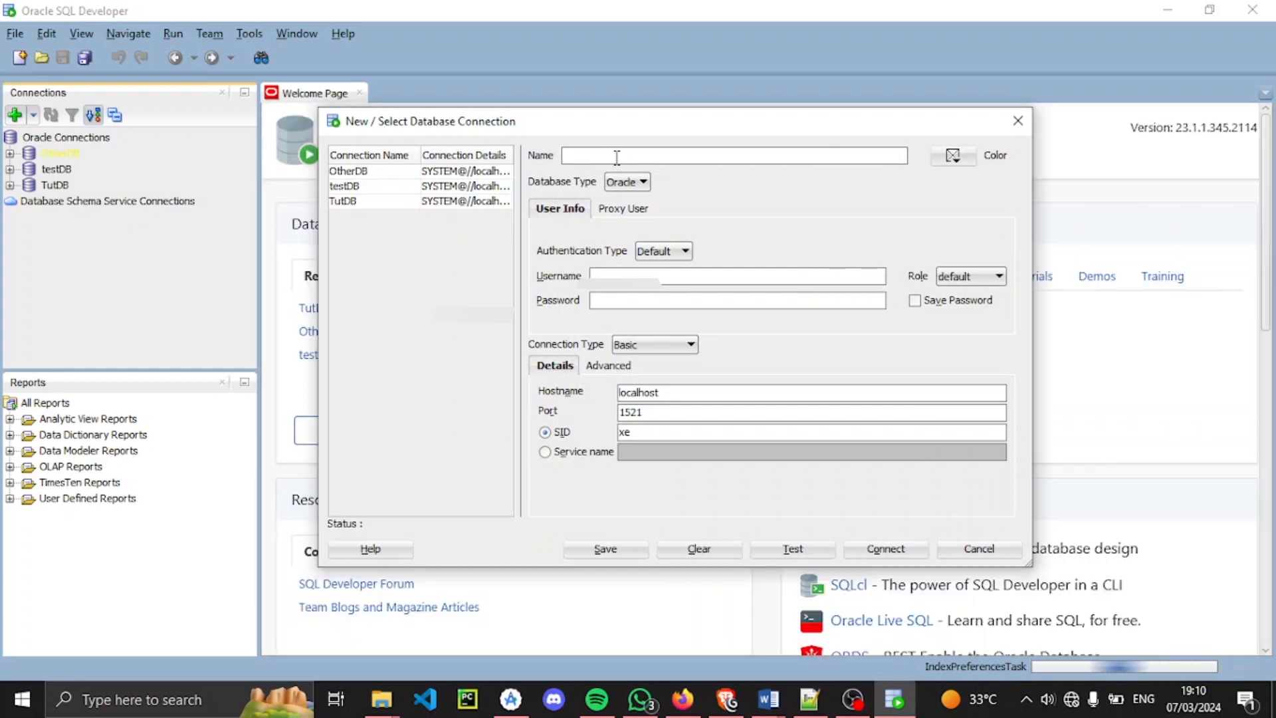
{"action": "type", "text": "Tutir"}
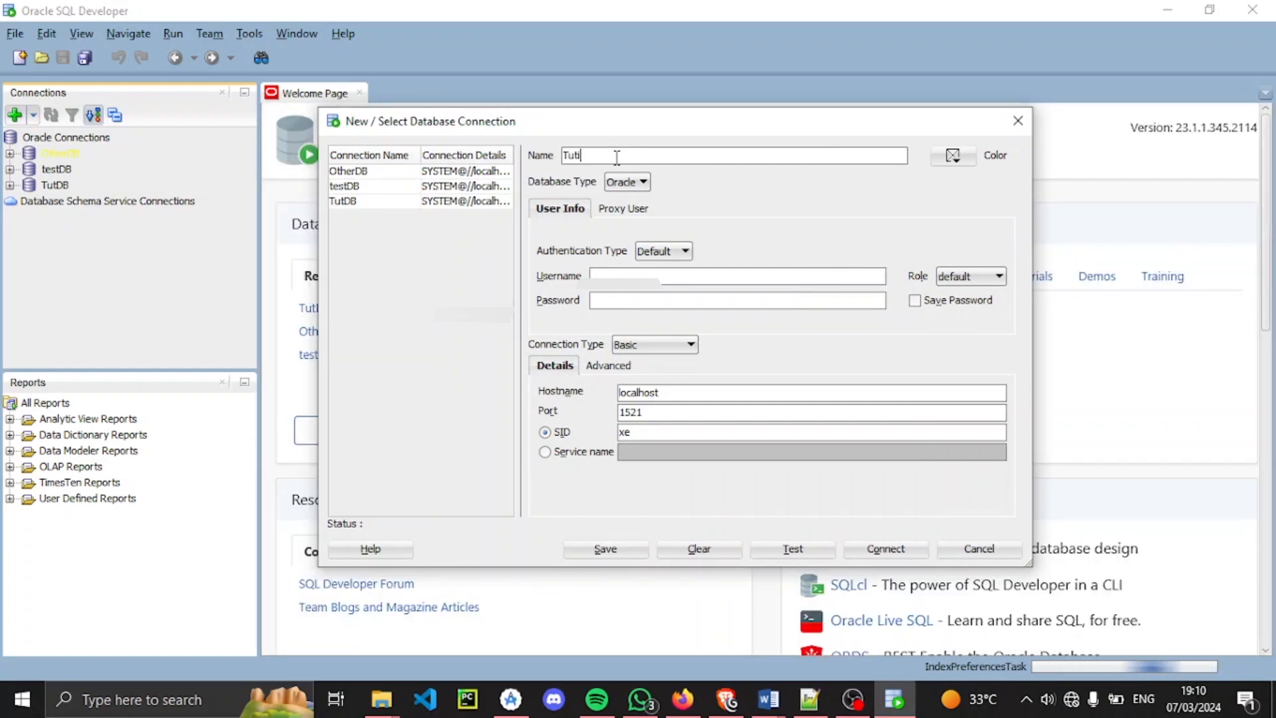
{"action": "key", "text": "BackSpace"}
{"action": "key", "text": "BackSpace"}
{"action": "type", "text": "orialDB"}
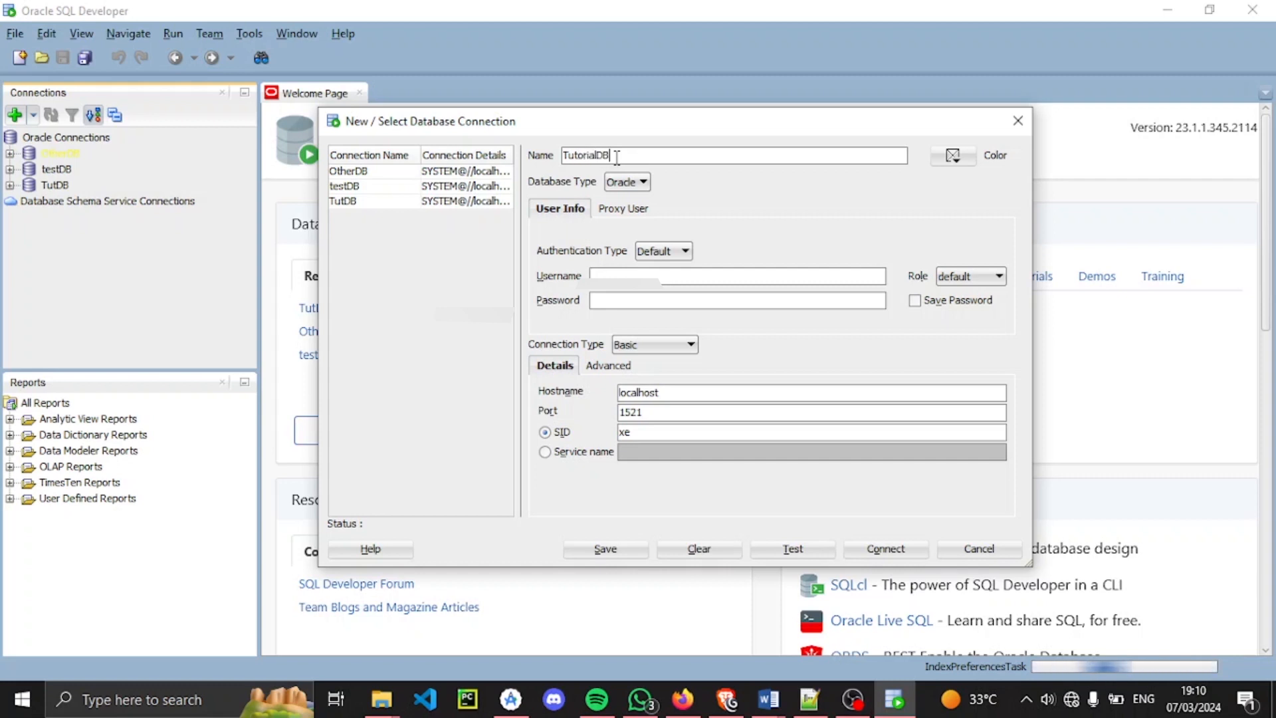
{"action": "left_click", "coordinate": [598, 276]}
{"action": "type", "text": "SYSTE"}
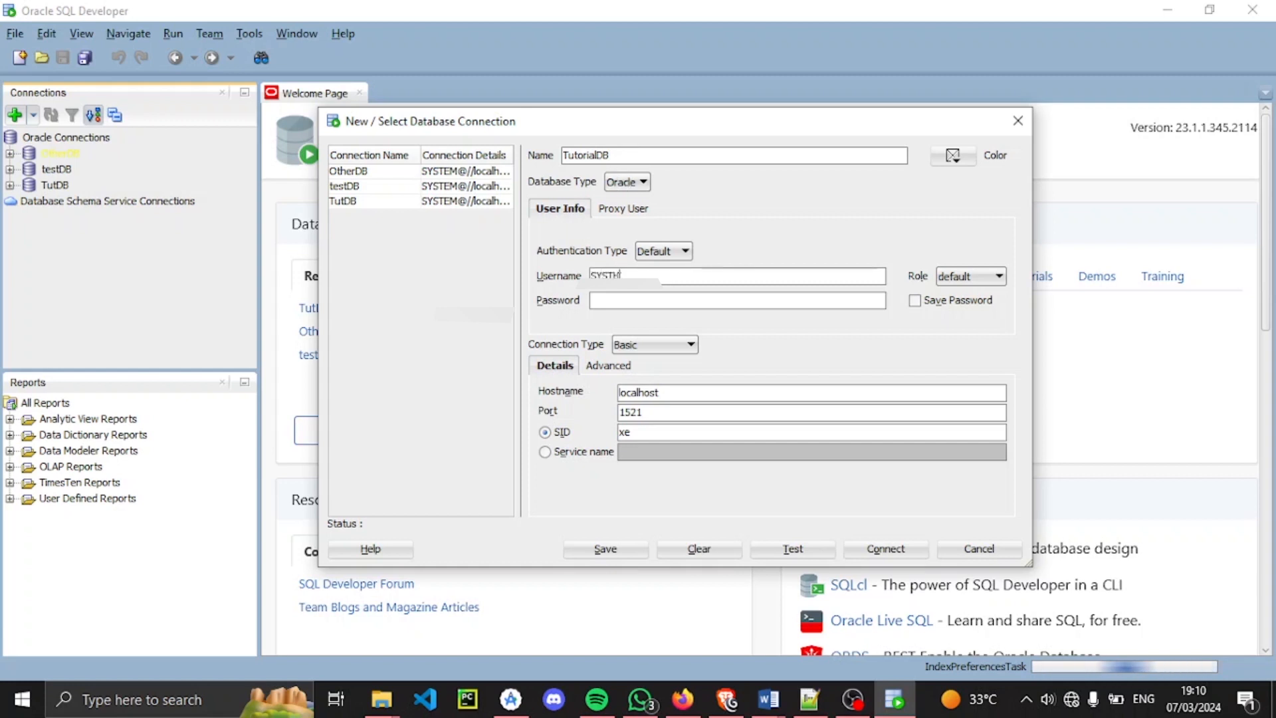
{"action": "type", "text": "M"}
{"action": "left_click", "coordinate": [616, 303]}
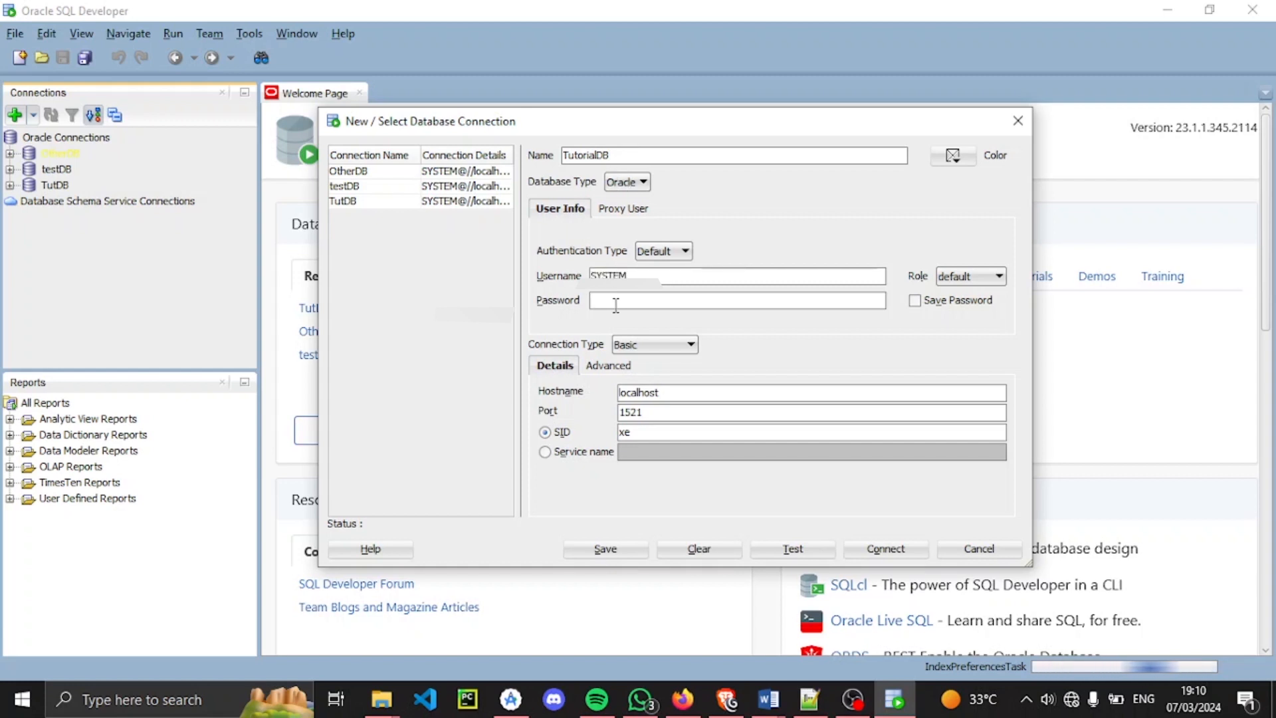
{"action": "type", "text": "••••"}
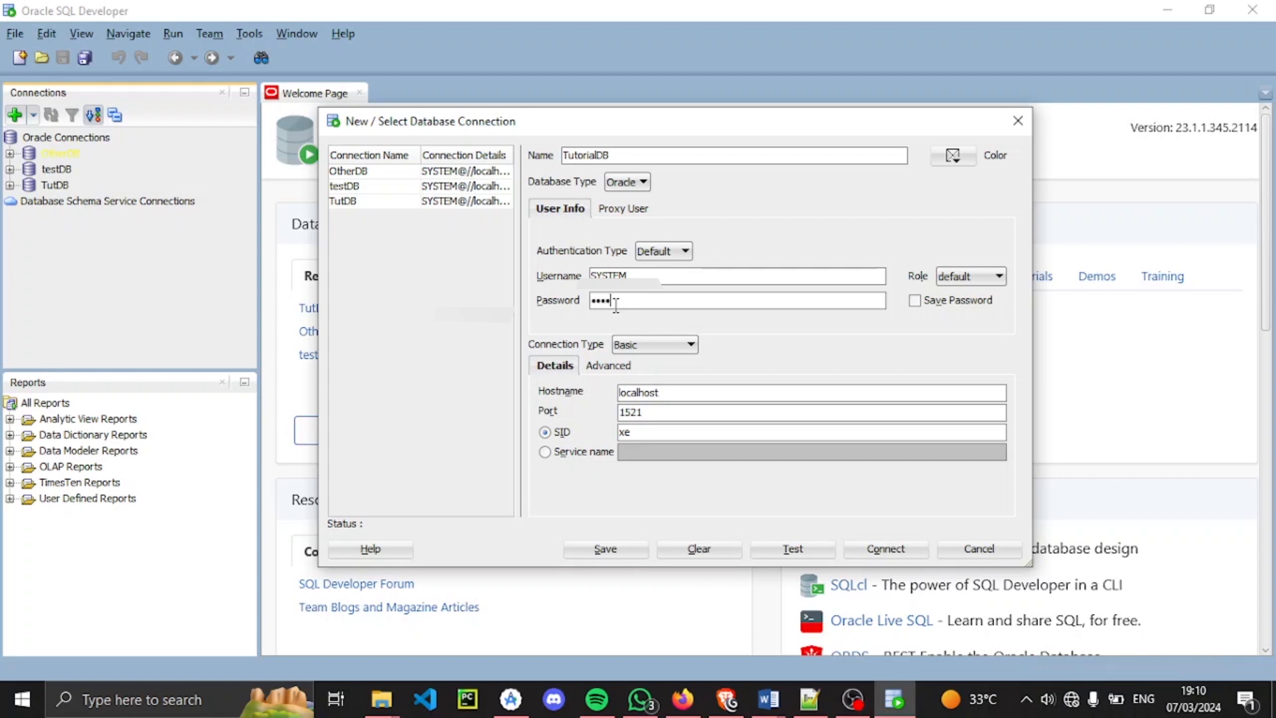
{"action": "left_click", "coordinate": [915, 300]}
- Use service name XEPDB1 and test the connection to localhost:1521 successfully
{"action": "left_click", "coordinate": [574, 458]}
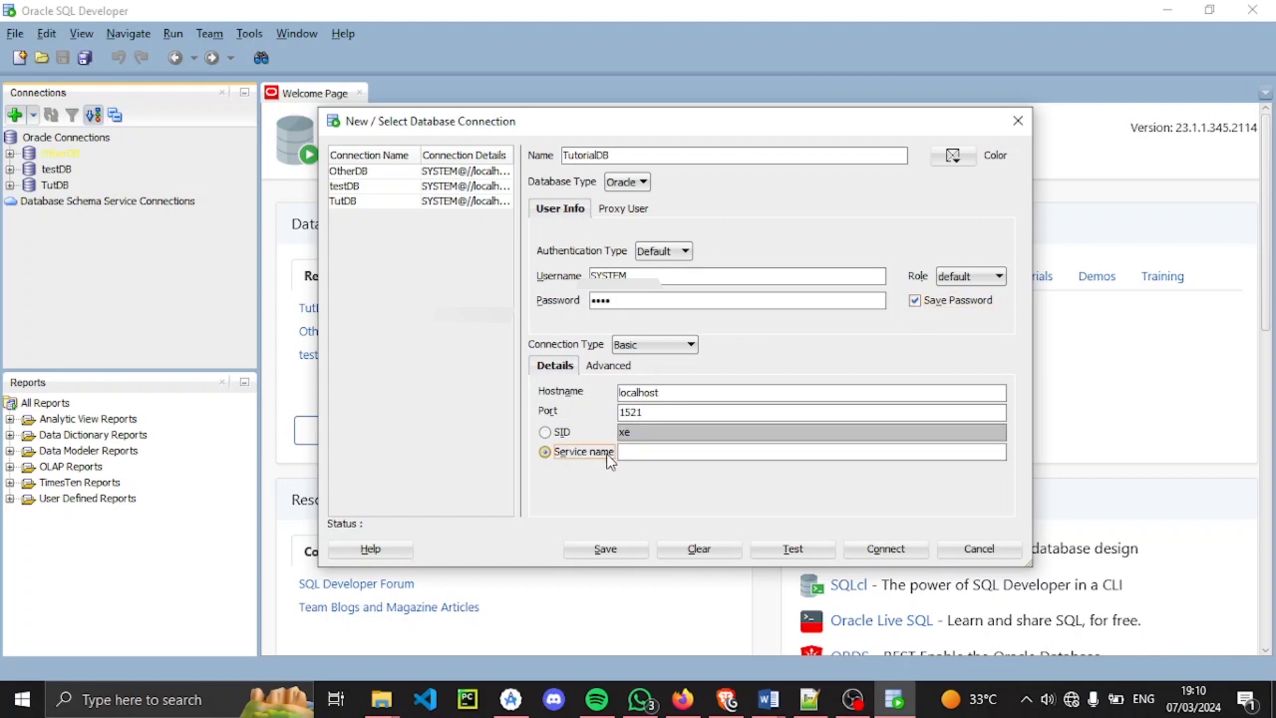
{"action": "left_click", "coordinate": [635, 452]}
{"action": "type", "text": "XEPDB1"}
{"action": "left_click", "coordinate": [784, 554]}
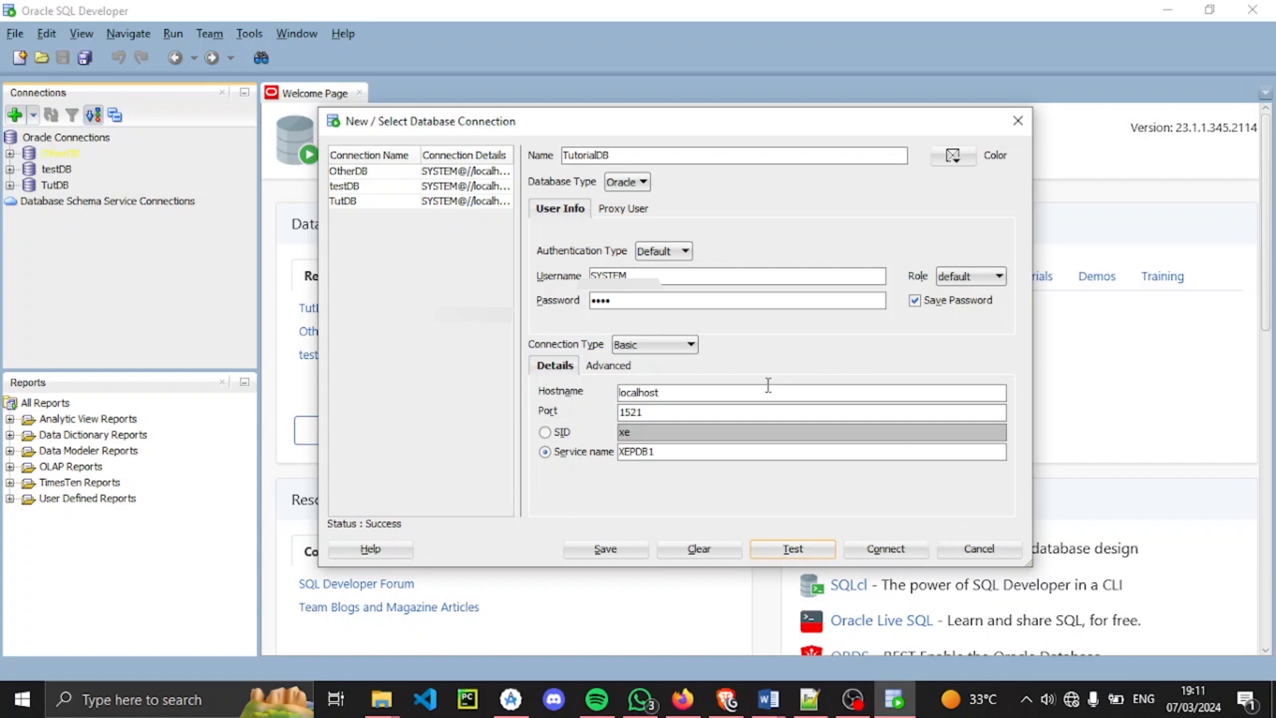
{"action": "double_click", "coordinate": [642, 392]}
{"action": "left_click", "coordinate": [679, 393]}
- Run lsnrctl status in an administrator Command Prompt to confirm port 1521 and xepdb1 READY
{"action": "left_click", "coordinate": [80, 700]}
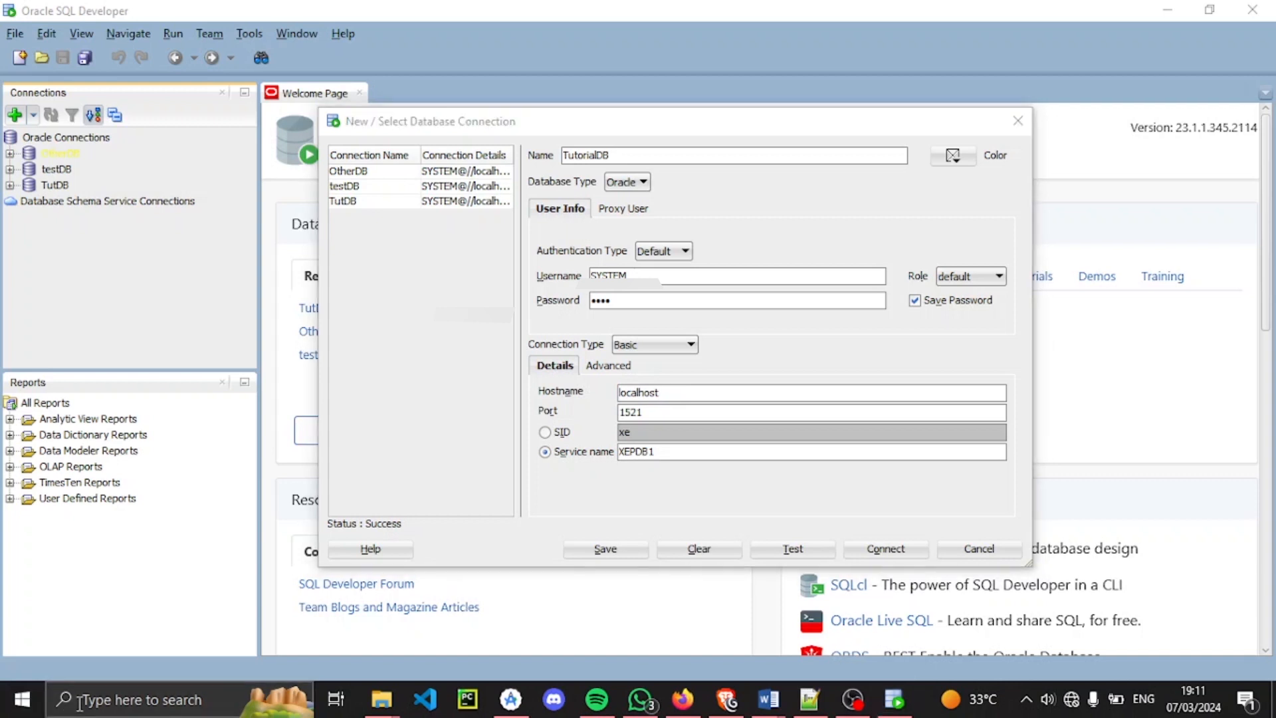
{"action": "type", "text": "cmd"}
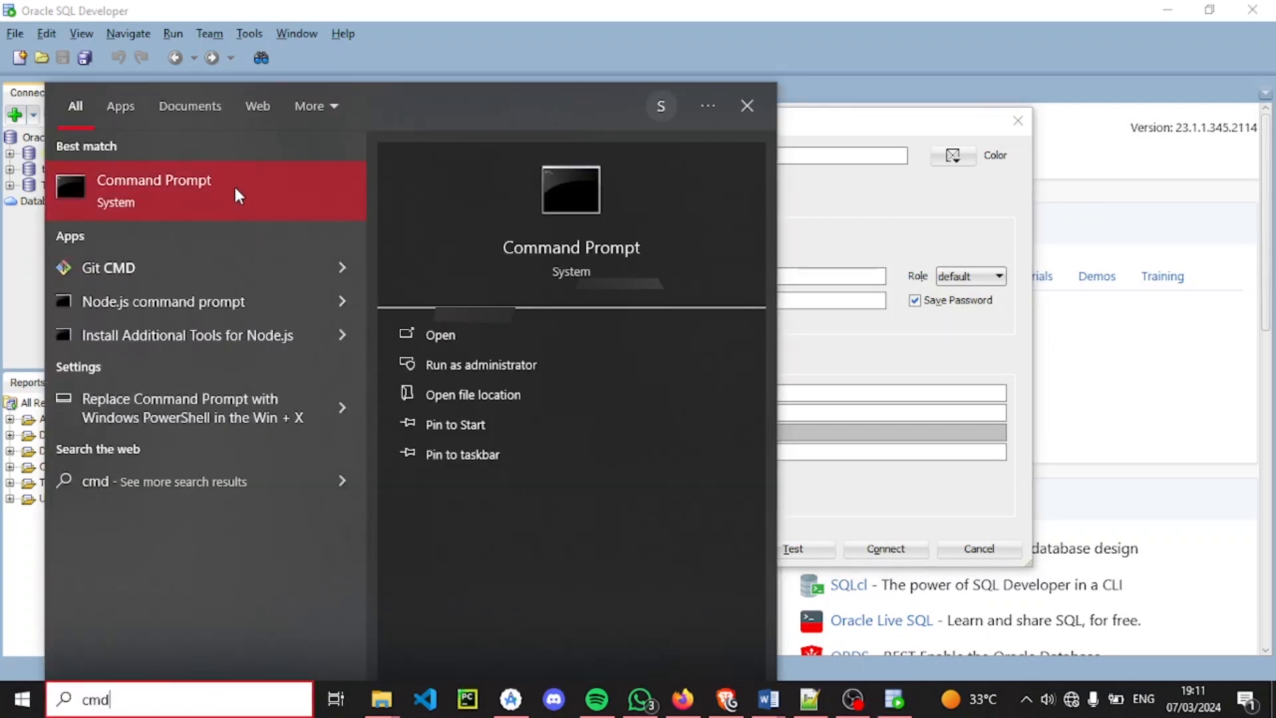
{"action": "left_click", "coordinate": [463, 372]}
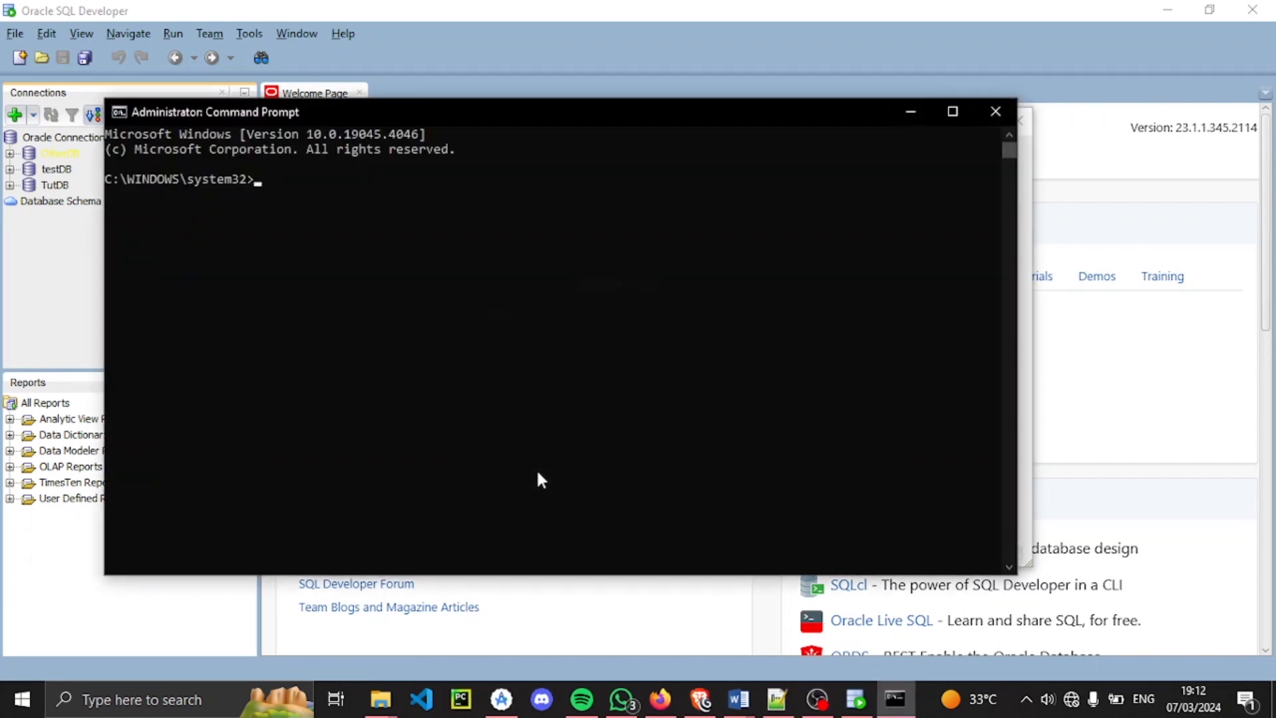
{"action": "type", "text": "lsnrctl status"}
{"action": "key", "text": "Return"}
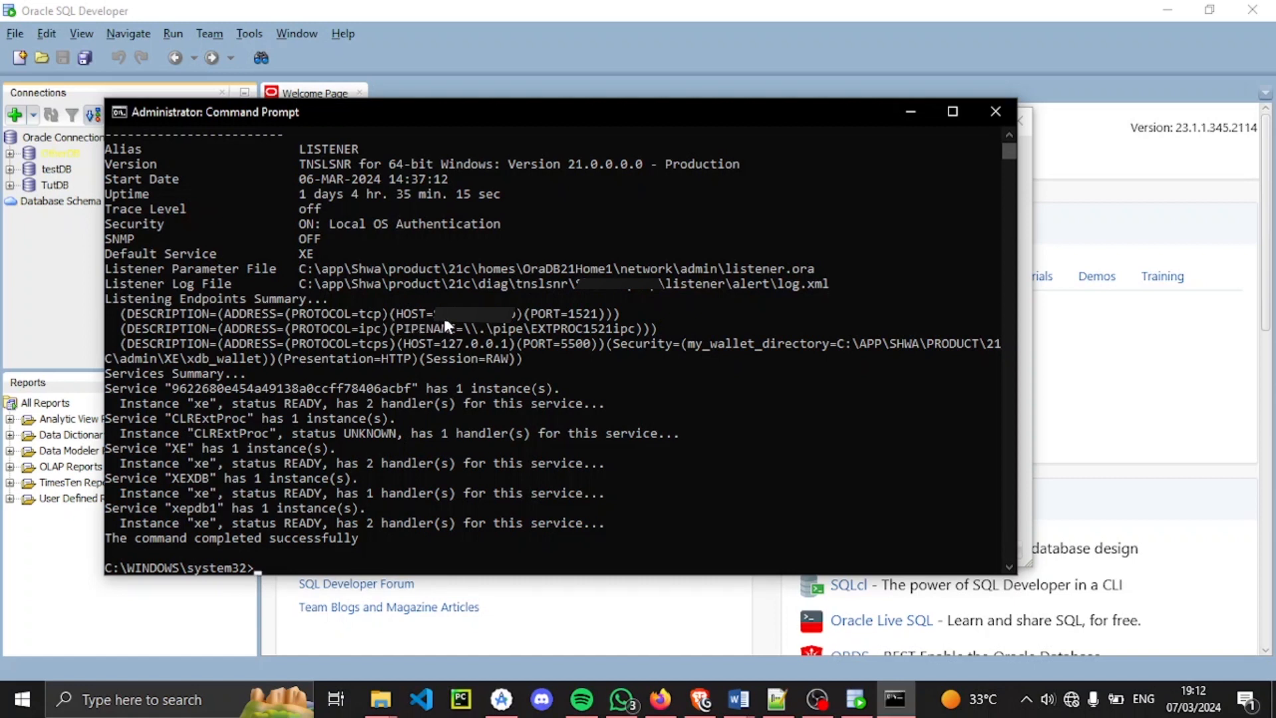
{"action": "left_click_drag", "start_coordinate": [515, 317], "coordinate": [440, 325]}
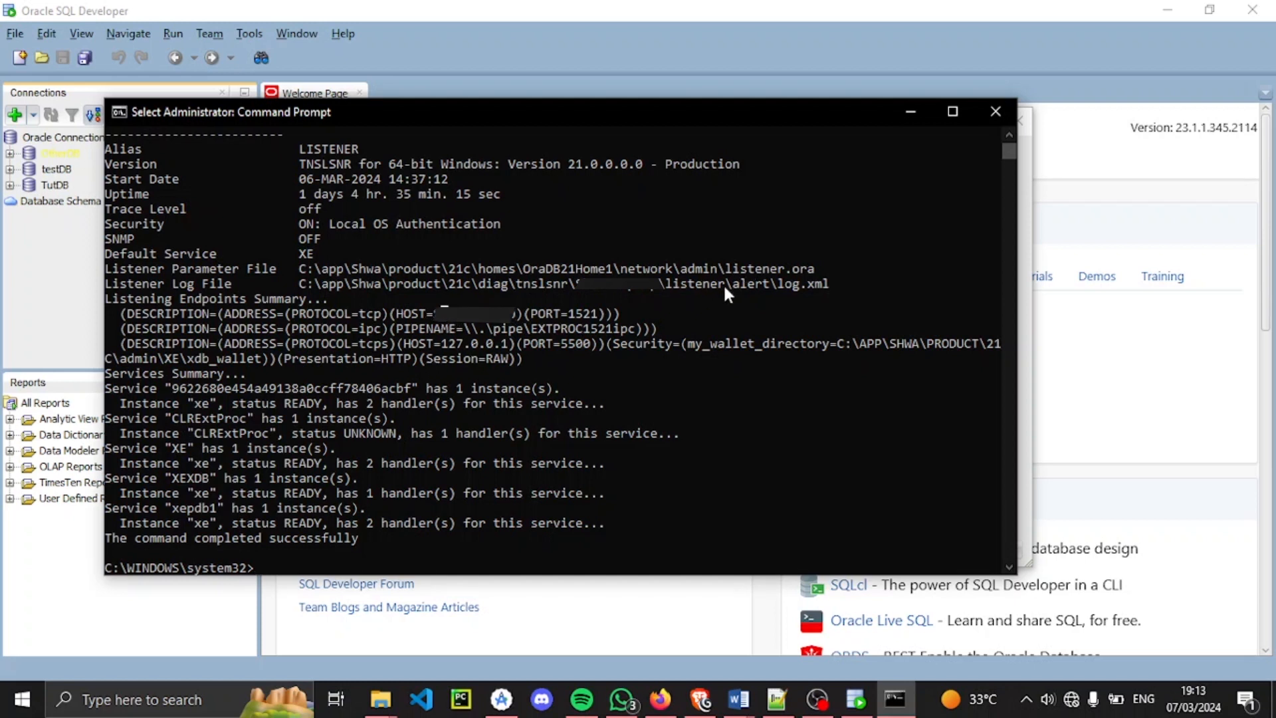
- Re-test, save and connect the TutorialDB connection in SQL Developer
{"action": "left_click", "coordinate": [911, 112]}
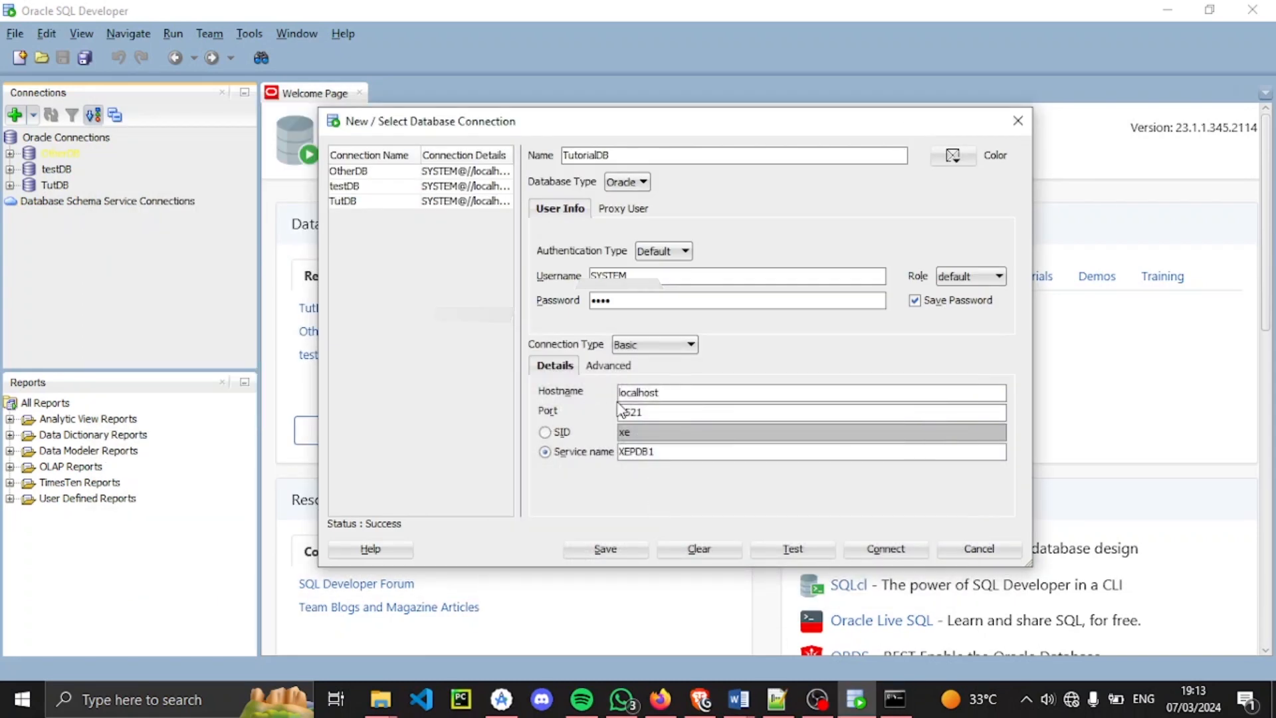
{"action": "left_click_drag", "start_coordinate": [663, 392], "coordinate": [615, 392]}
{"action": "left_click", "coordinate": [805, 551]}
{"action": "left_click", "coordinate": [625, 553]}
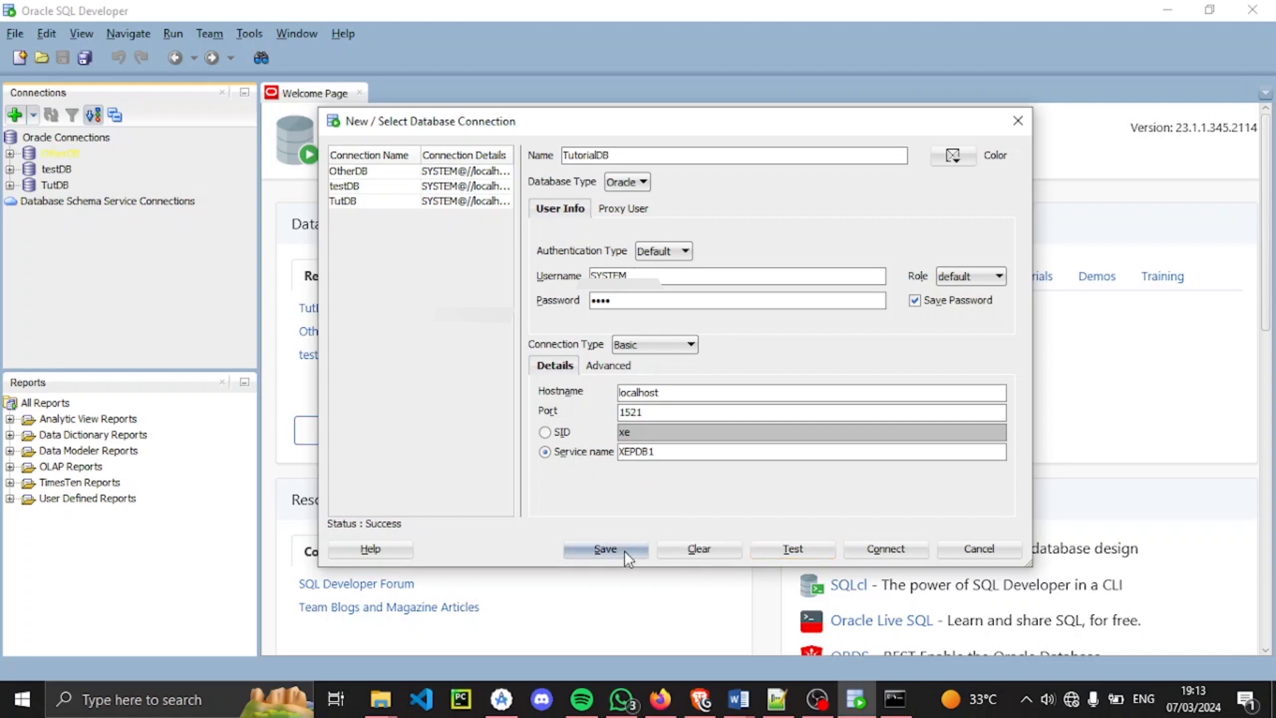
{"action": "left_click", "coordinate": [882, 550]}
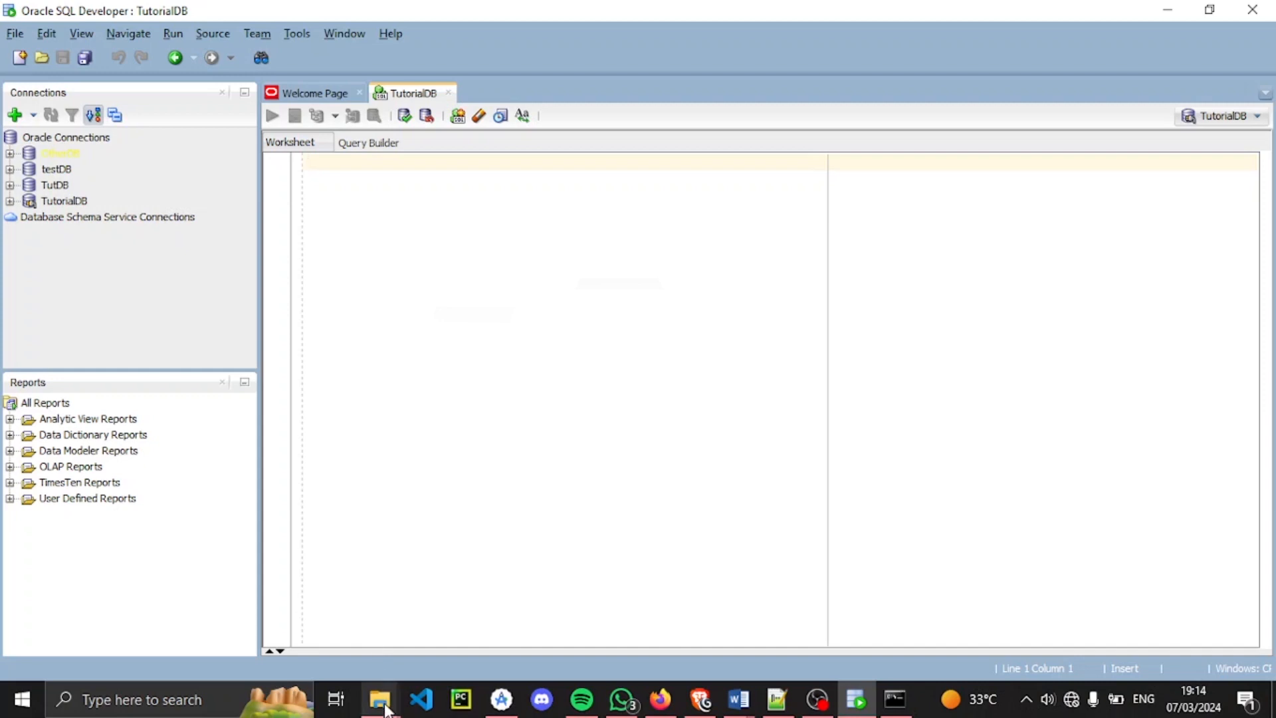
- Bring back the app Explorer window, go to Local Disk (C:), then return to Command Prompt
{"action": "mouse_move", "coordinate": [382, 700]}
{"action": "left_click", "coordinate": [368, 636]}
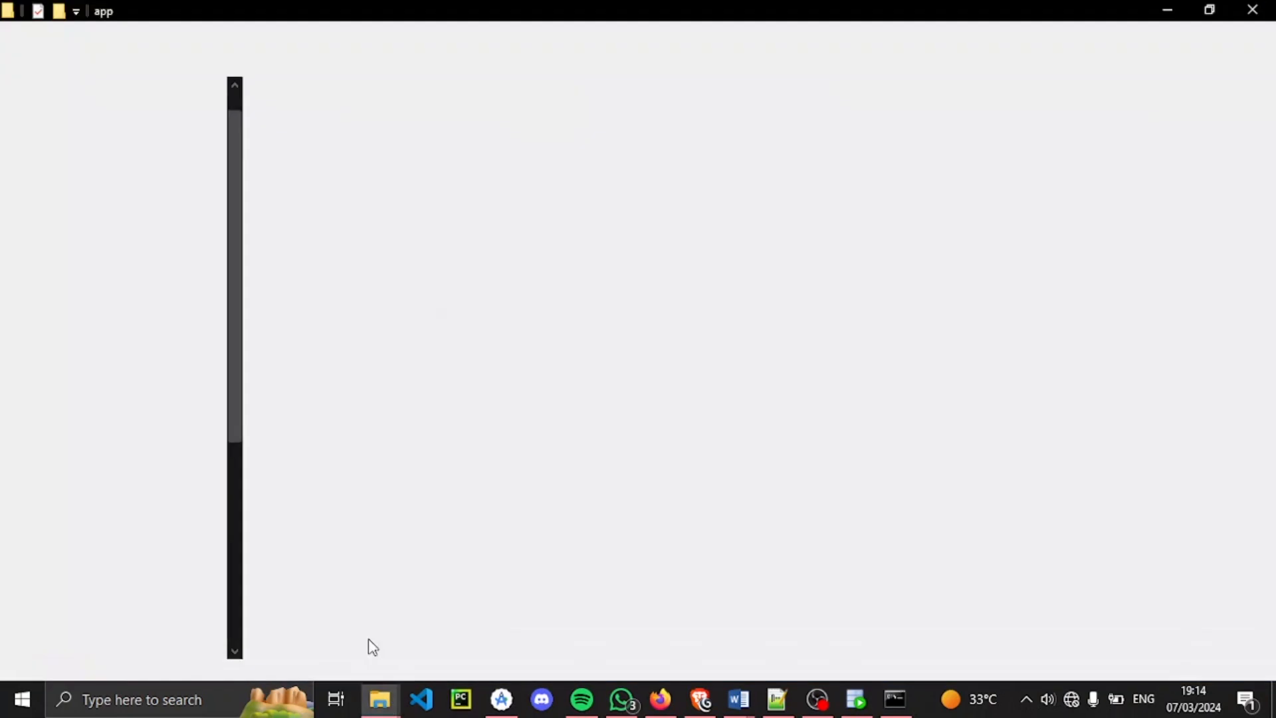
{"action": "left_click", "coordinate": [234, 63]}
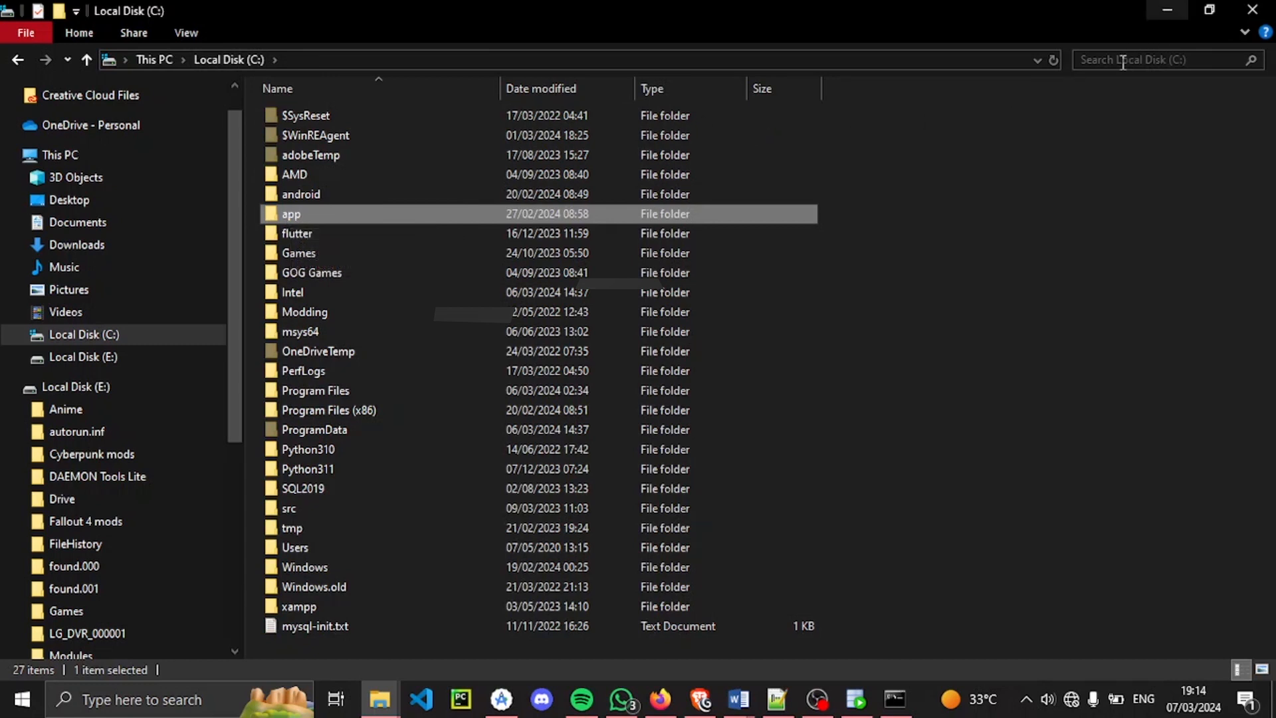
{"action": "left_click", "coordinate": [895, 700]}
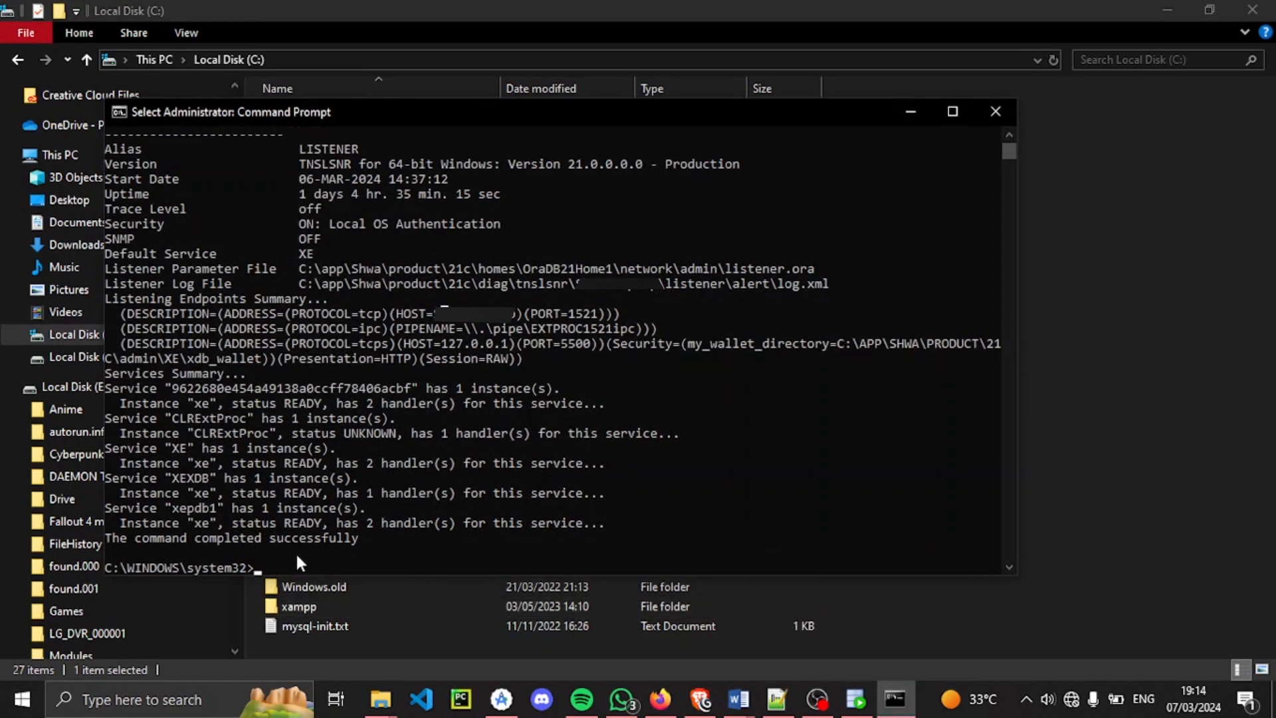
{"action": "type", "text": "sc de"}
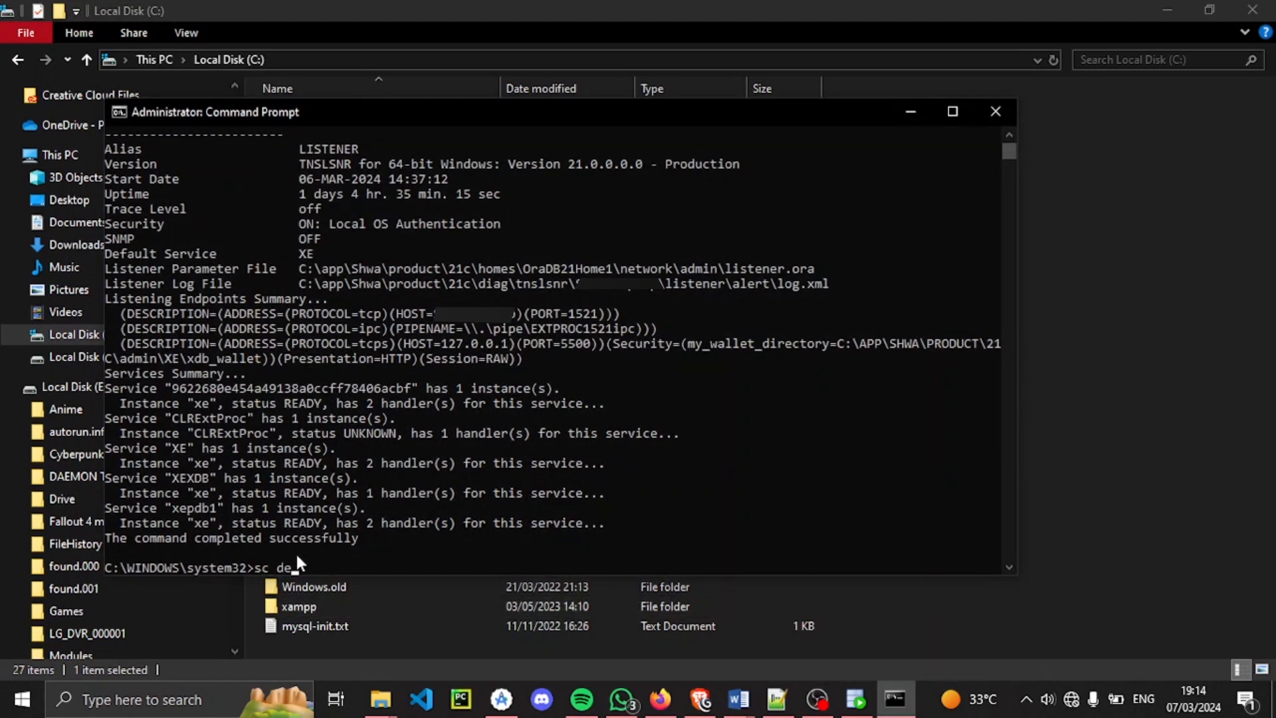
{"action": "type", "text": "lete Orac"}
{"action": "type", "text": "le"}
{"action": "key", "text": "BackSpace"}
{"action": "key", "text": "BackSpace"}
{"action": "type", "text": "aleServiceXe"}
{"action": "key", "text": "BackSpace"}
{"action": "key", "text": "BackSpace"}
{"action": "key", "text": "BackSpace"}
{"action": "key", "text": "BackSpace"}
{"action": "key", "text": "BackSpace"}
{"action": "key", "text": "BackSpace"}
{"action": "key", "text": "BackSpace"}
{"action": "key", "text": "BackSpace"}
{"action": "key", "text": "BackSpace"}
{"action": "key", "text": "BackSpace"}
{"action": "key", "text": "BackSpace"}
{"action": "key", "text": "BackSpace"}
{"action": "key", "text": "BackSpace"}
{"action": "key", "text": "BackSpace"}
{"action": "key", "text": "BackSpace"}
{"action": "key", "text": "BackSpace"}
{"action": "key", "text": "BackSpace"}
{"action": "key", "text": "BackSpace"}
{"action": "key", "text": "BackSpace"}
{"action": "key", "text": "BackSpace"}
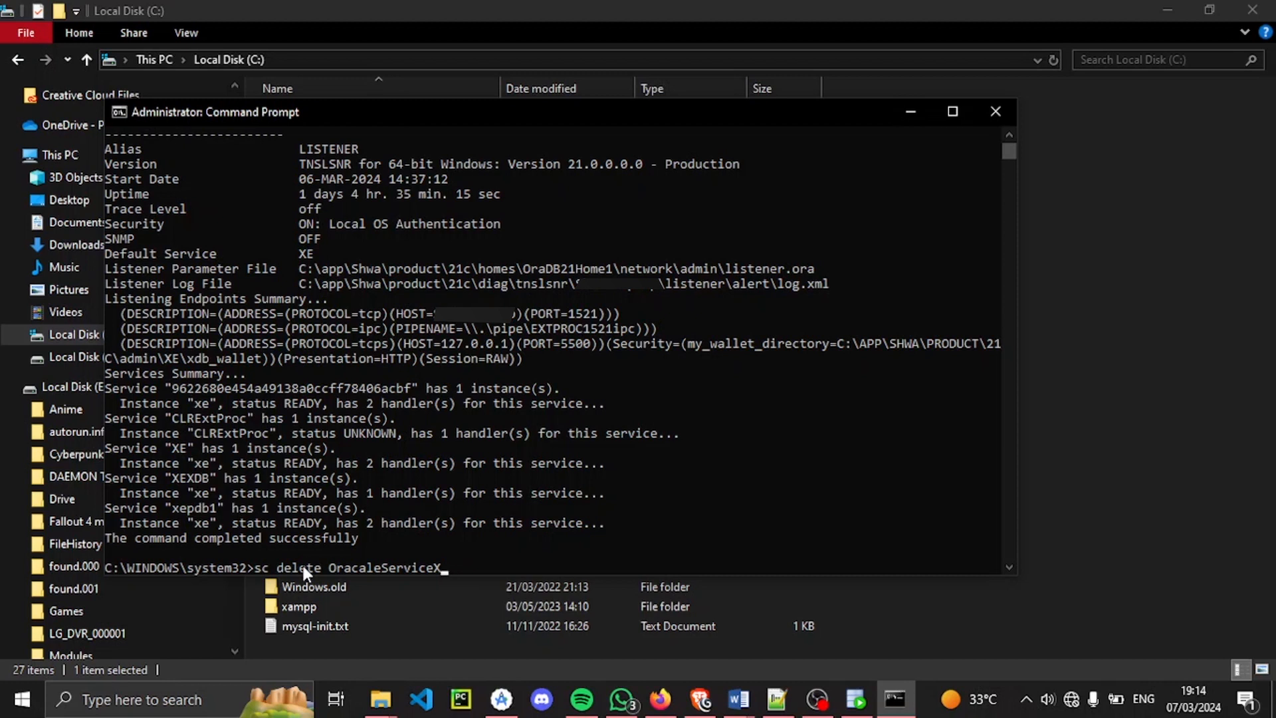